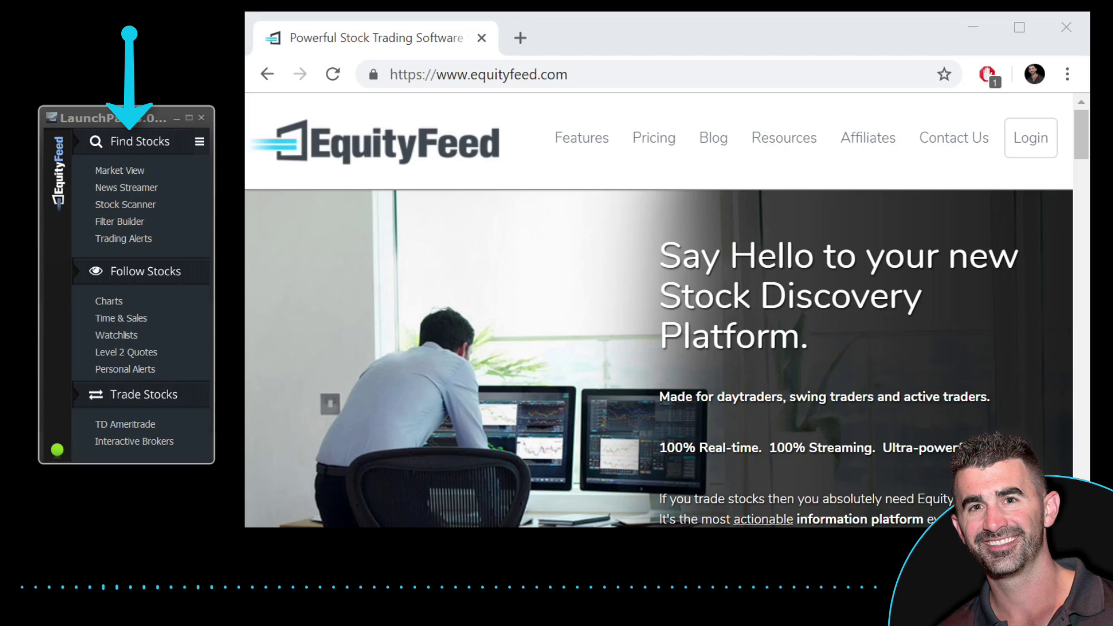
# Open the Market View quote table and its price and volume filters.
pyautogui.click(120, 170)
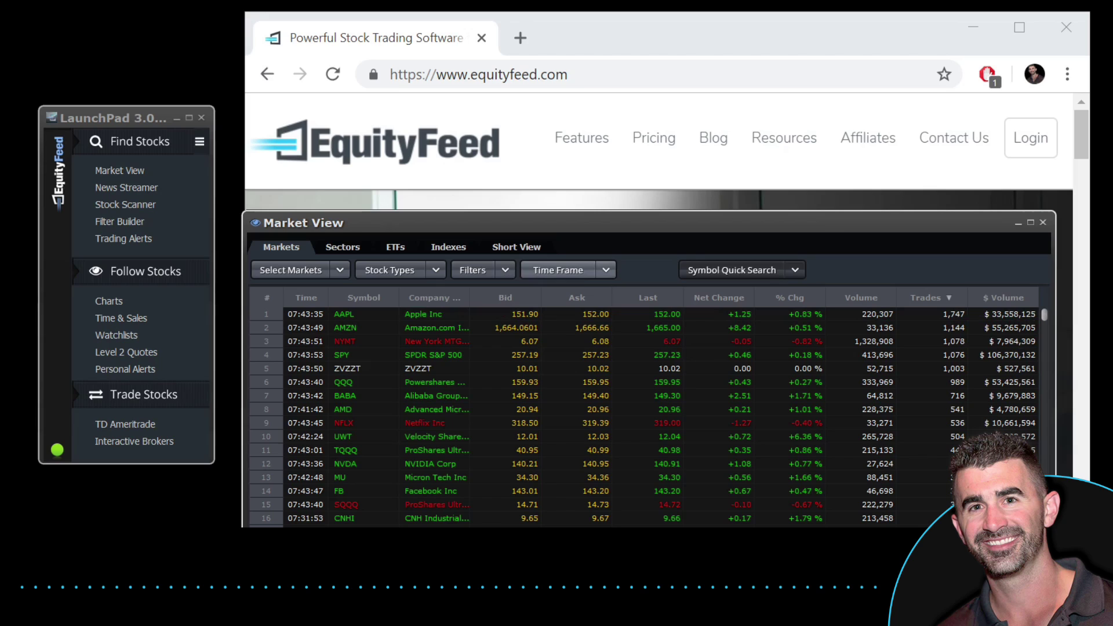
pyautogui.click(472, 270)
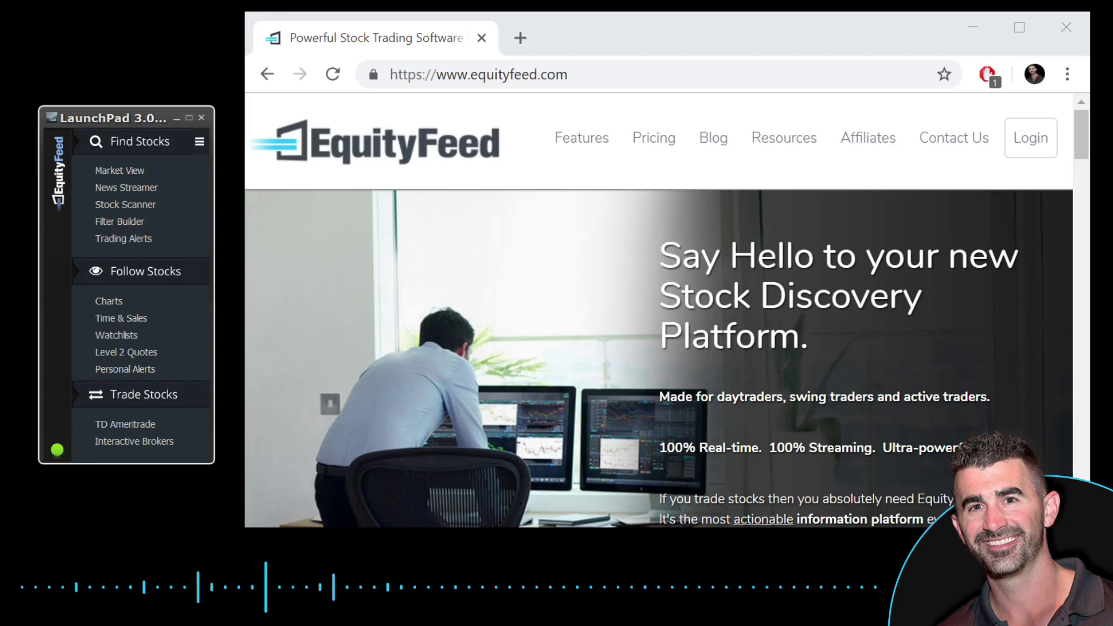
# Add OTC MARKETS to the Trading Alerts markets alongside NASDAQ, NYSE and AMEX.
pyautogui.click(200, 141)
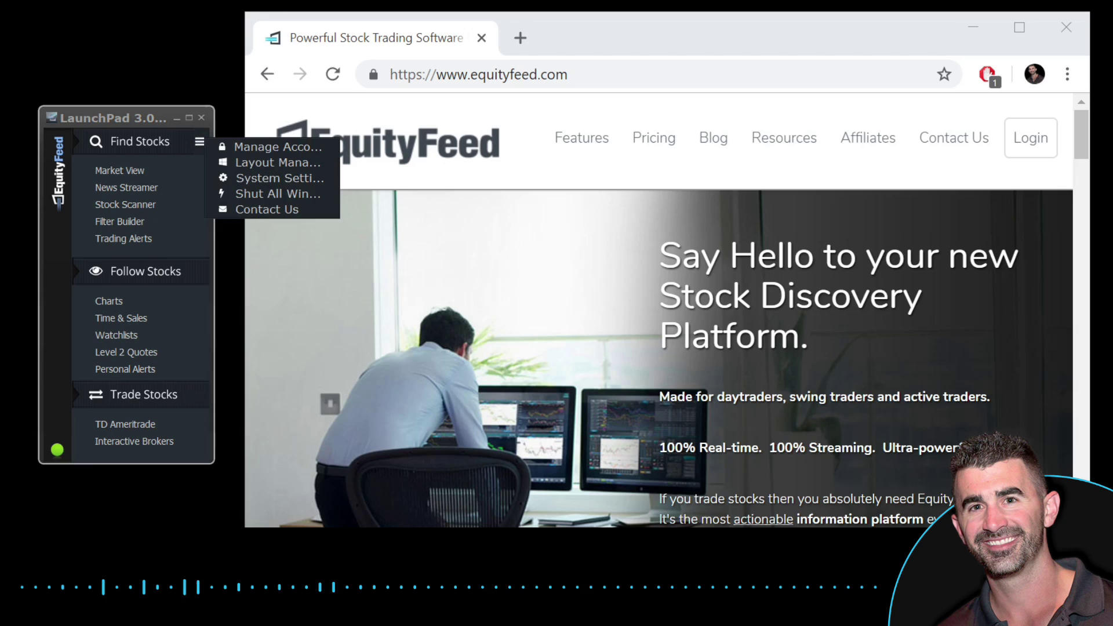
pyautogui.click(200, 142)
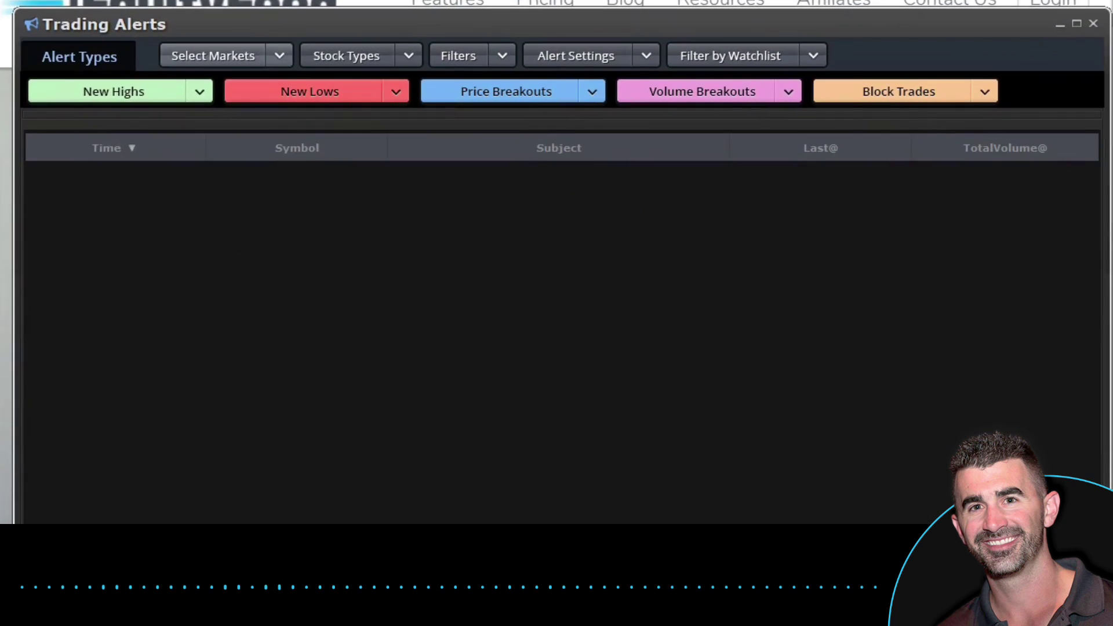
pyautogui.click(372, 151)
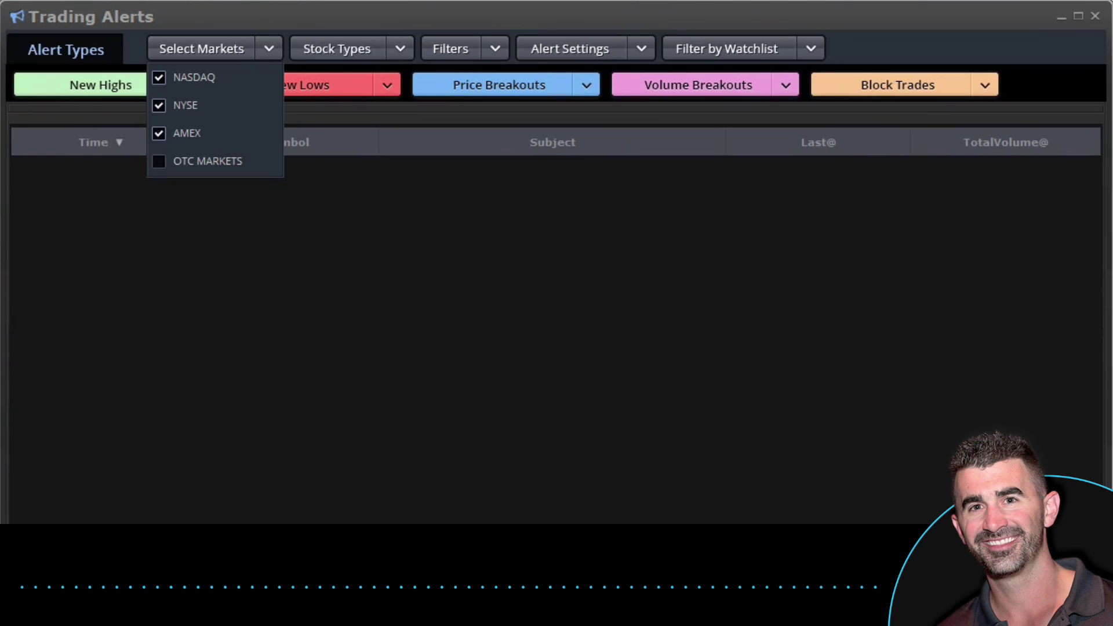
pyautogui.click(159, 161)
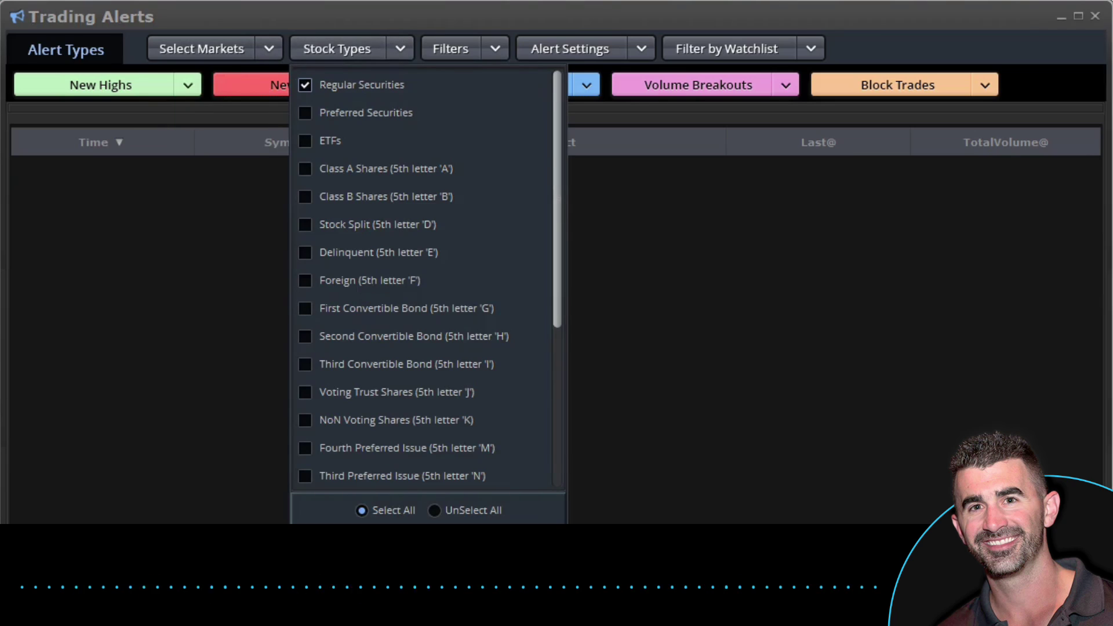
# Clear all stock types, then include only Regular Securities and Bankrupt (5th letter 'Q').
pyautogui.click(434, 511)
pyautogui.click(362, 511)
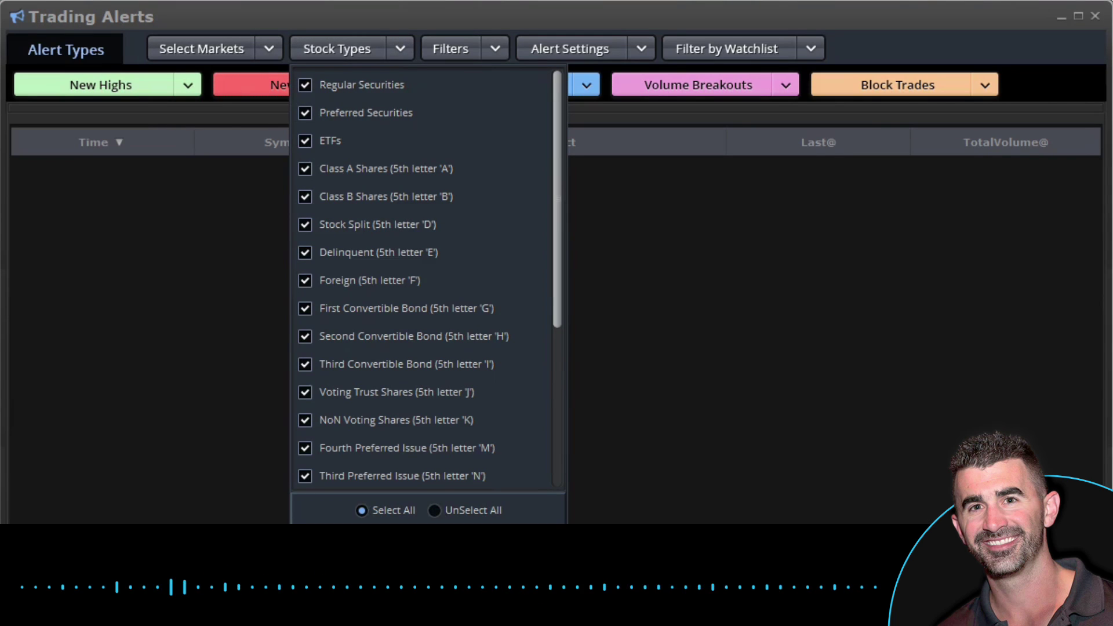
pyautogui.click(435, 511)
pyautogui.click(305, 85)
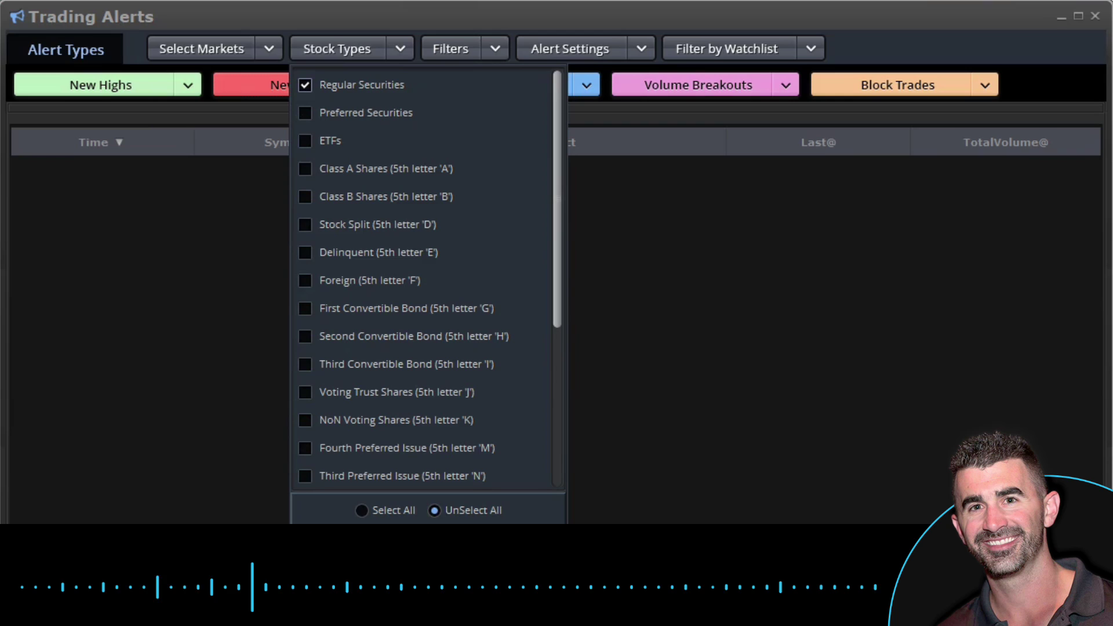
pyautogui.scroll(-1, 423, 279)
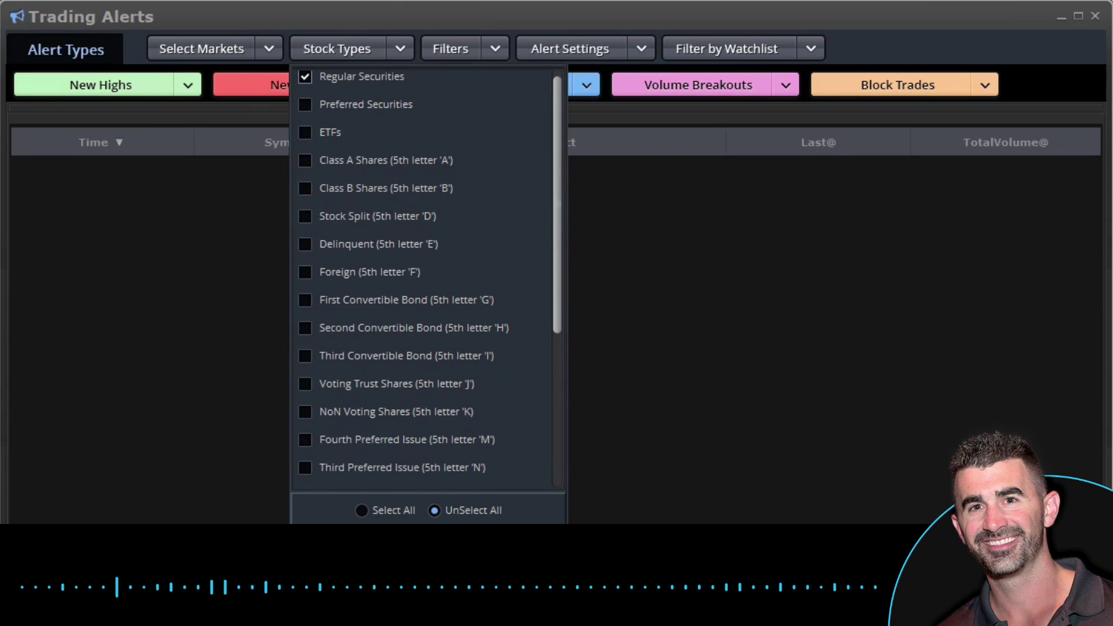
pyautogui.scroll(-3, 426, 278)
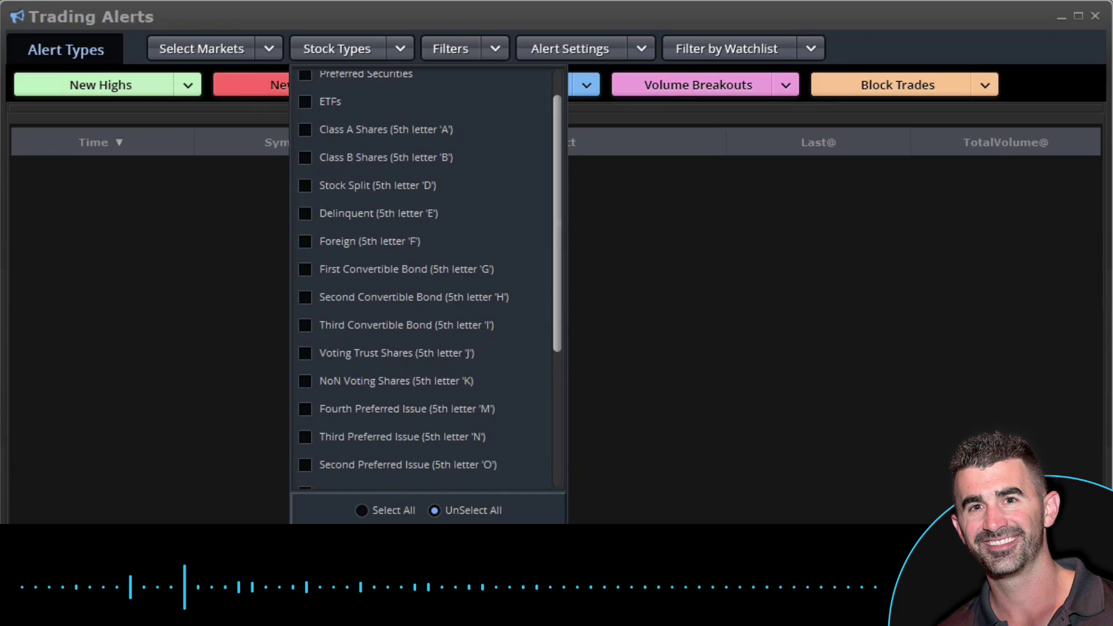
pyautogui.scroll(-5, 426, 278)
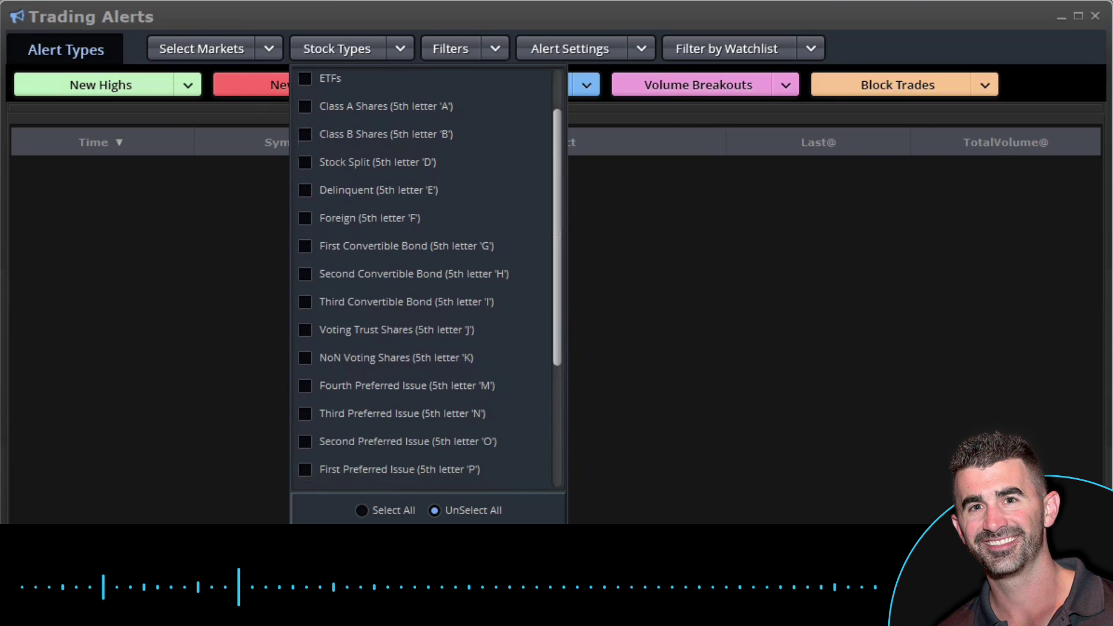
pyautogui.click(305, 307)
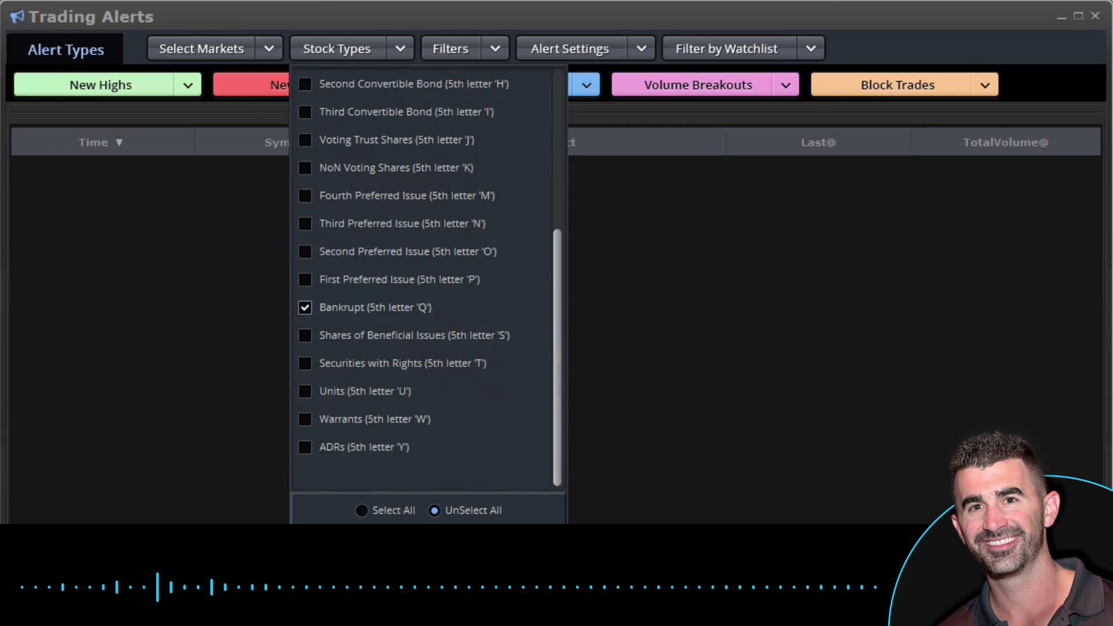
pyautogui.scroll(10, 426, 278)
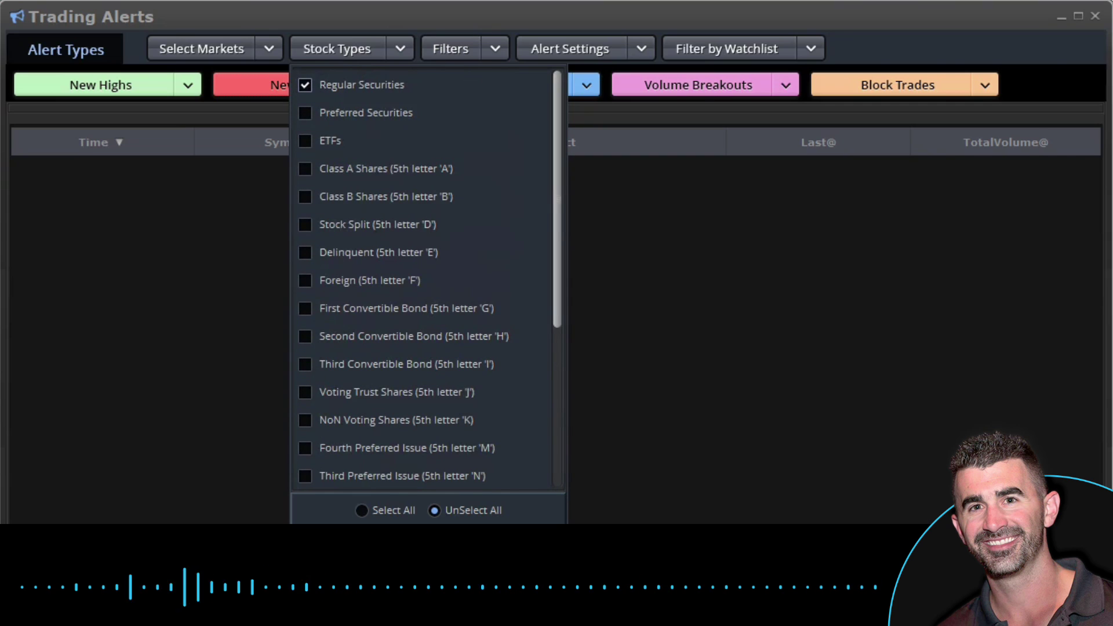
pyautogui.scroll(-7, 301, 463)
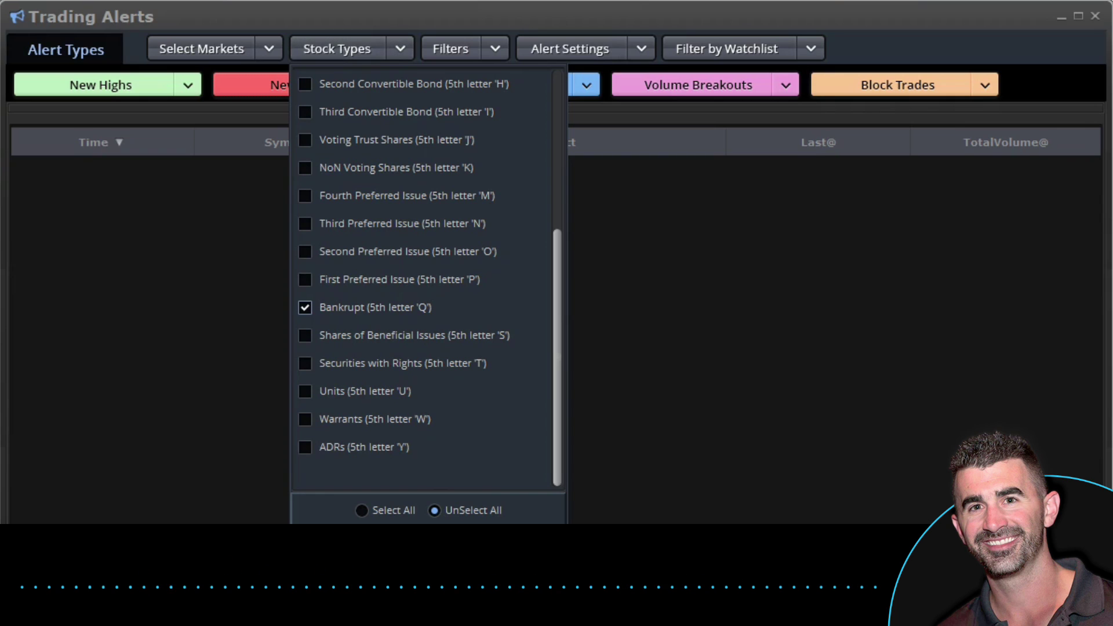
# Set the Current Price filter from 1 to 20.
pyautogui.click(400, 48)
pyautogui.click(495, 48)
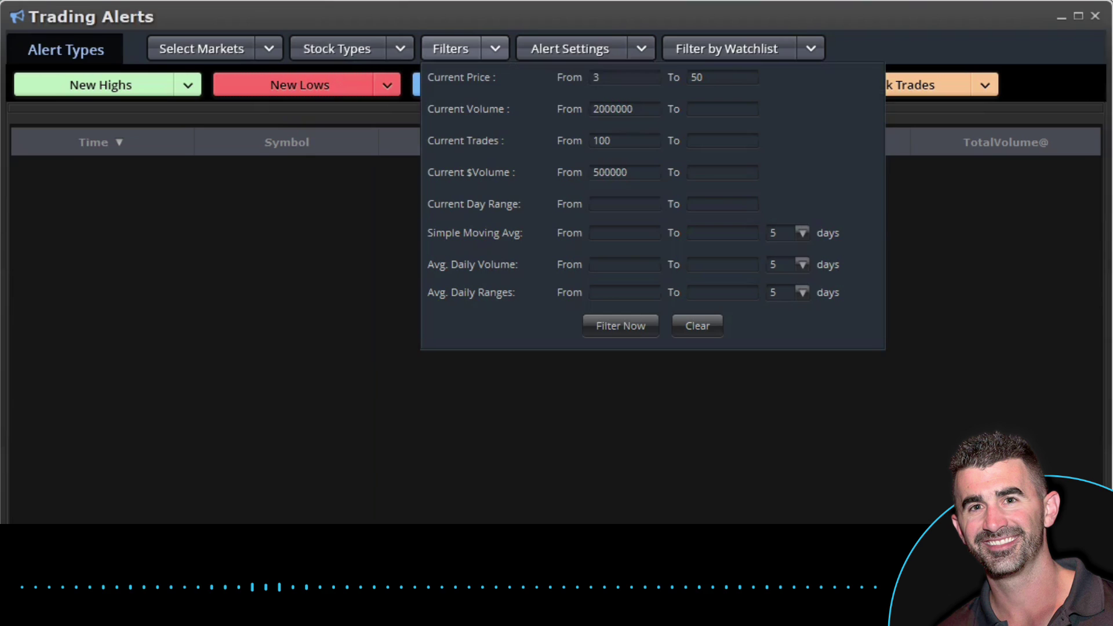
pyautogui.click(615, 77)
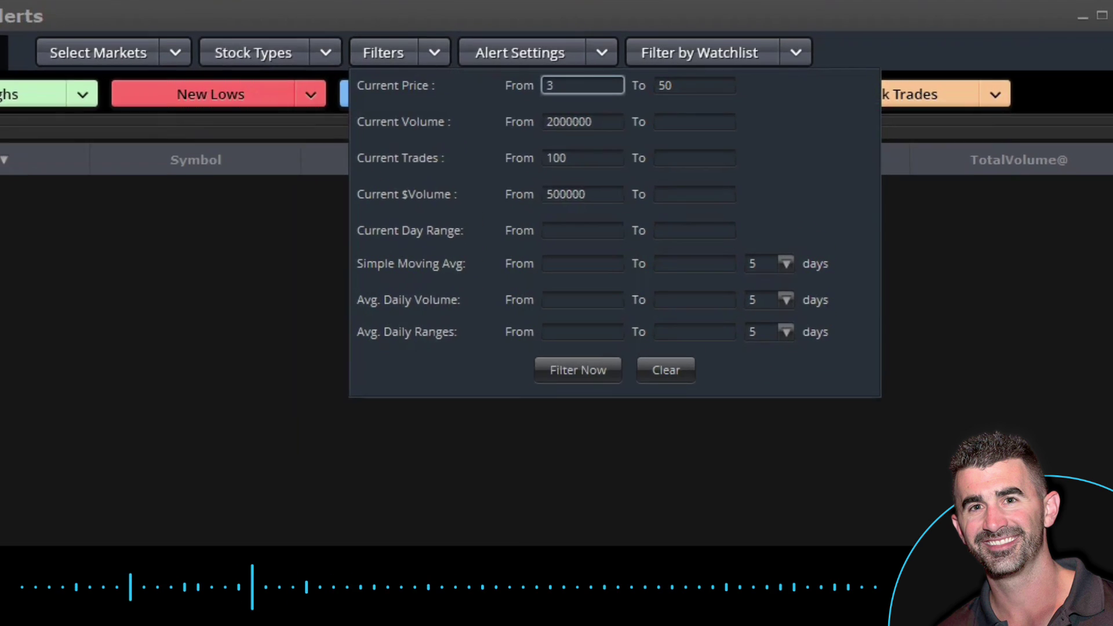
pyautogui.doubleClick(599, 77)
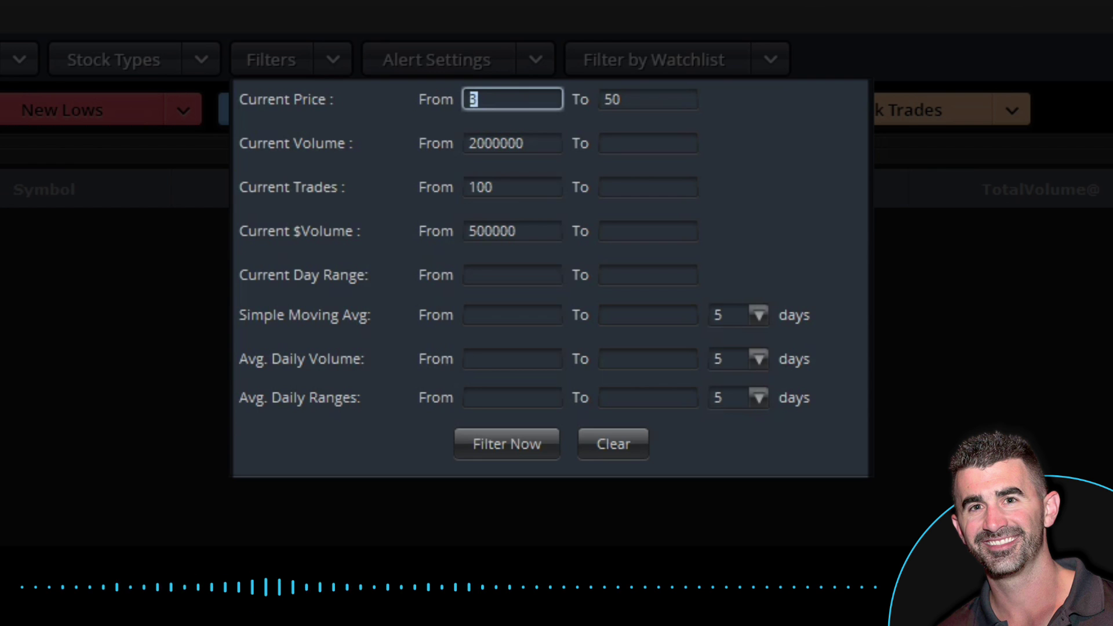
pyautogui.press('Tab')
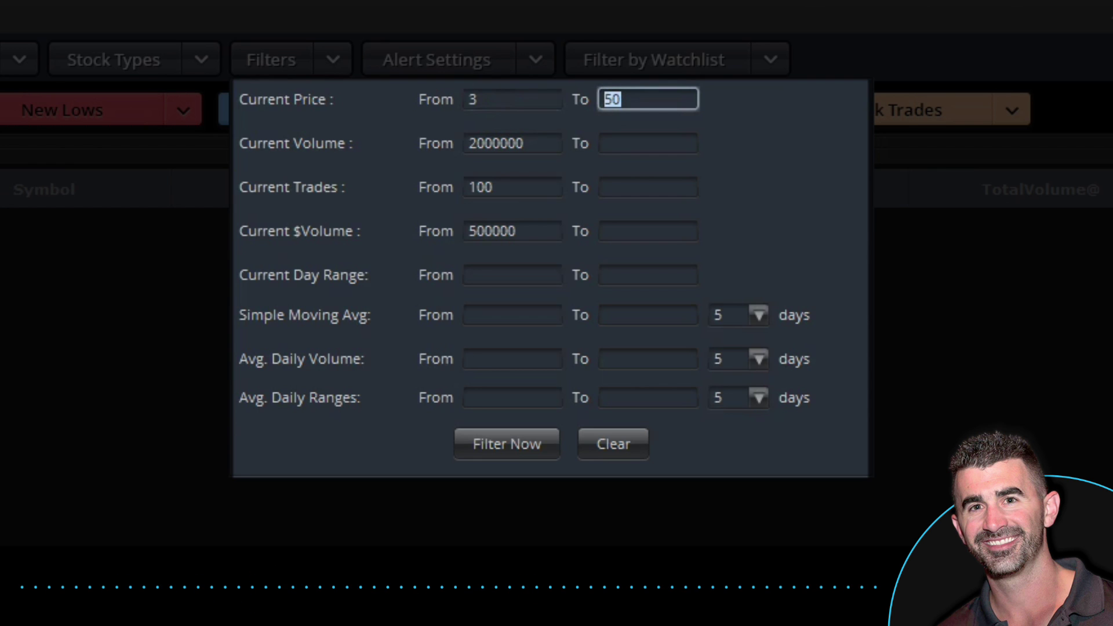
pyautogui.hotkey('shift', 'Tab')
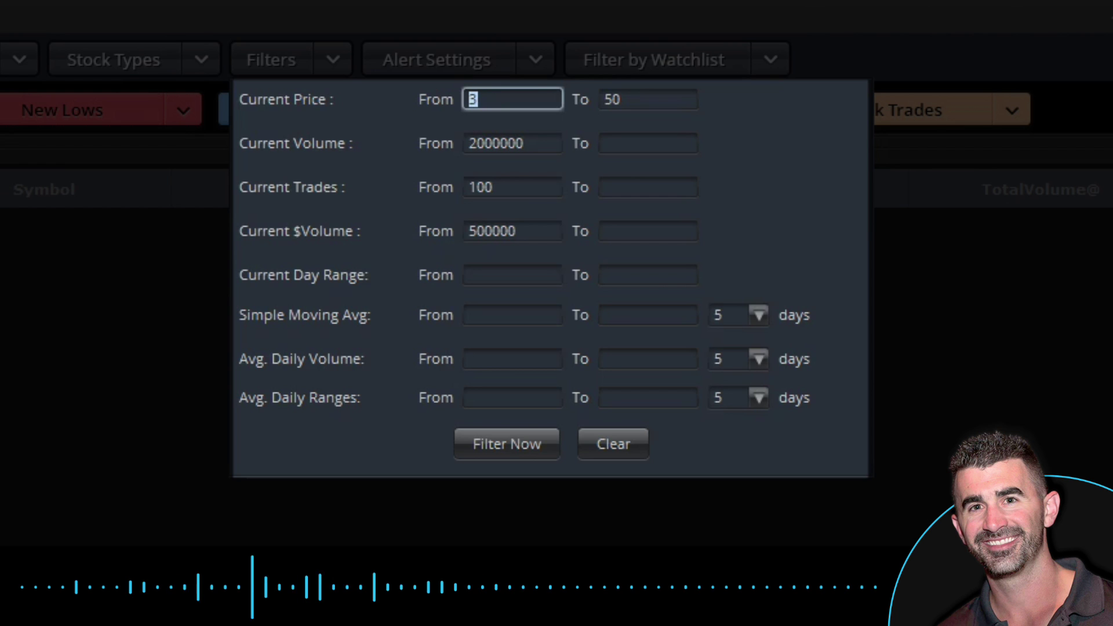
pyautogui.write('1')
pyautogui.press('Tab')
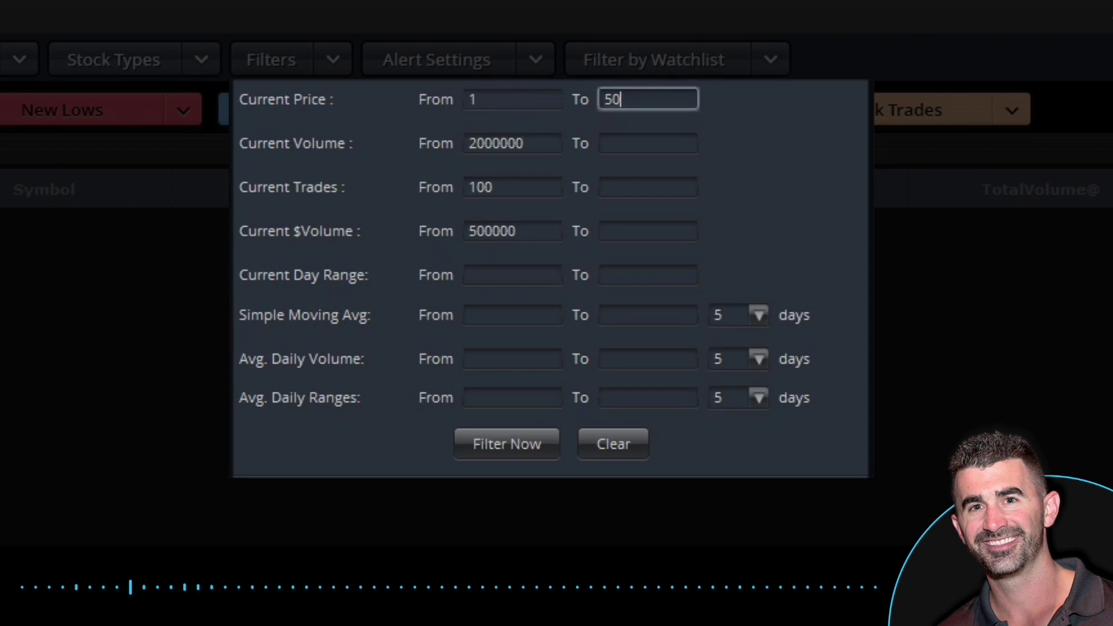
pyautogui.hotkey('ctrl', 'a')
pyautogui.write('10')
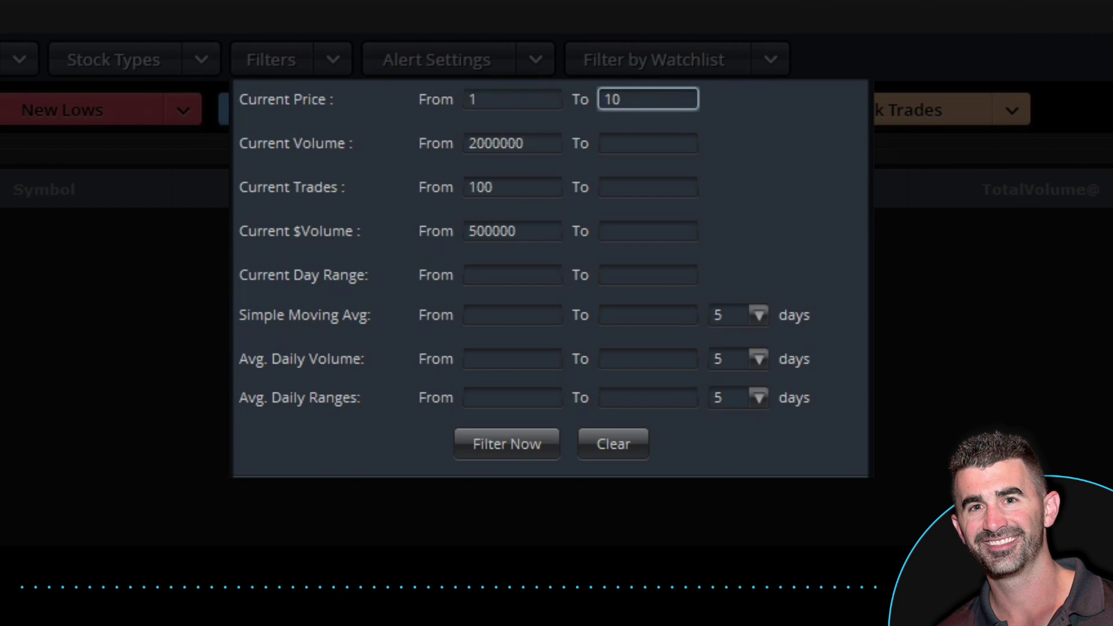
pyautogui.hotkey('ctrl', 'a')
pyautogui.write('20')
# Keep minimum volume at 2000000 and set minimum current trades to 5000.
pyautogui.press('Tab')
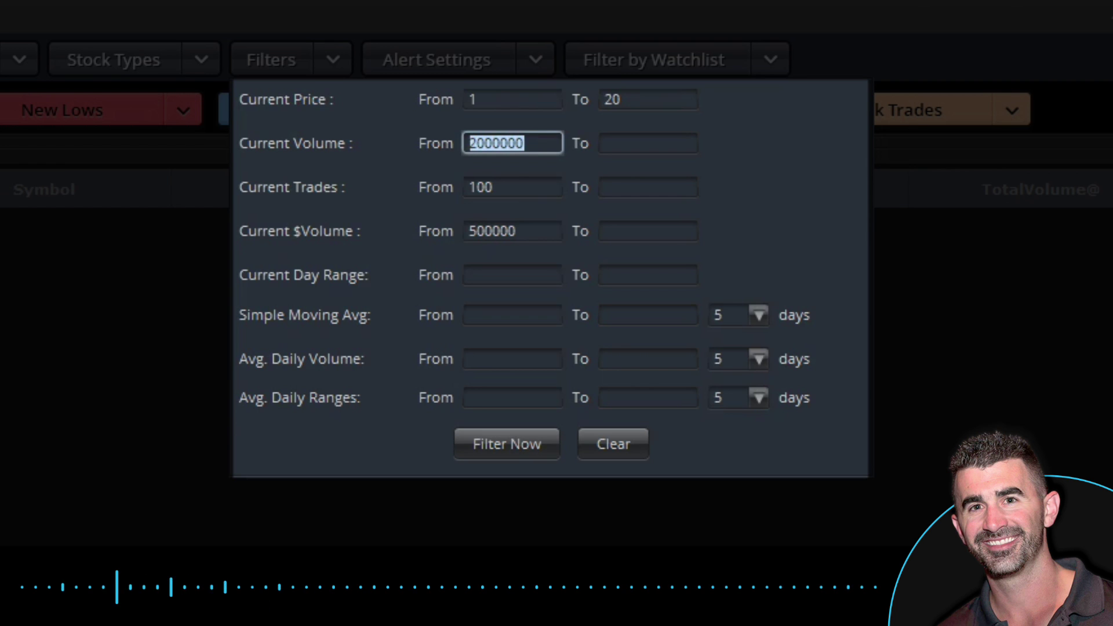
pyautogui.click(526, 143)
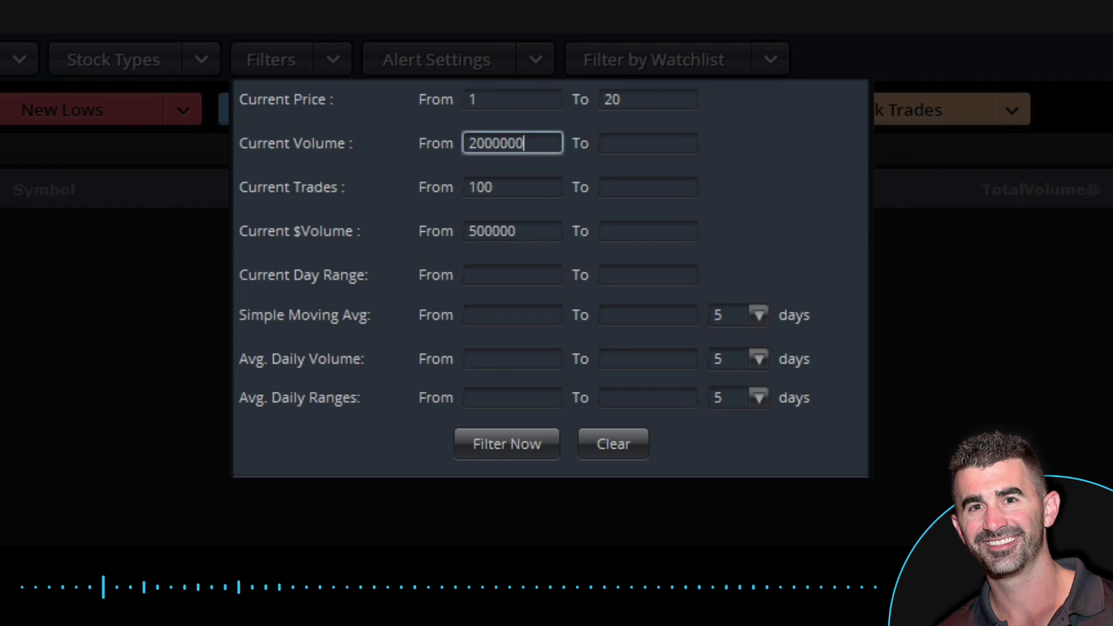
pyautogui.press('Tab')
pyautogui.press('Tab')
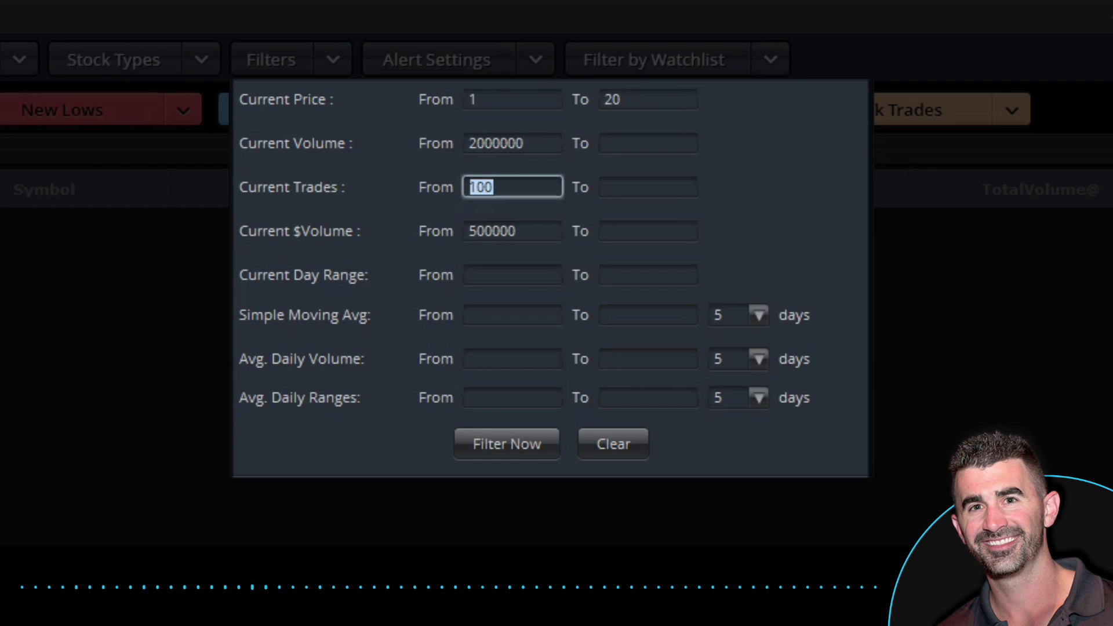
pyautogui.write('5000')
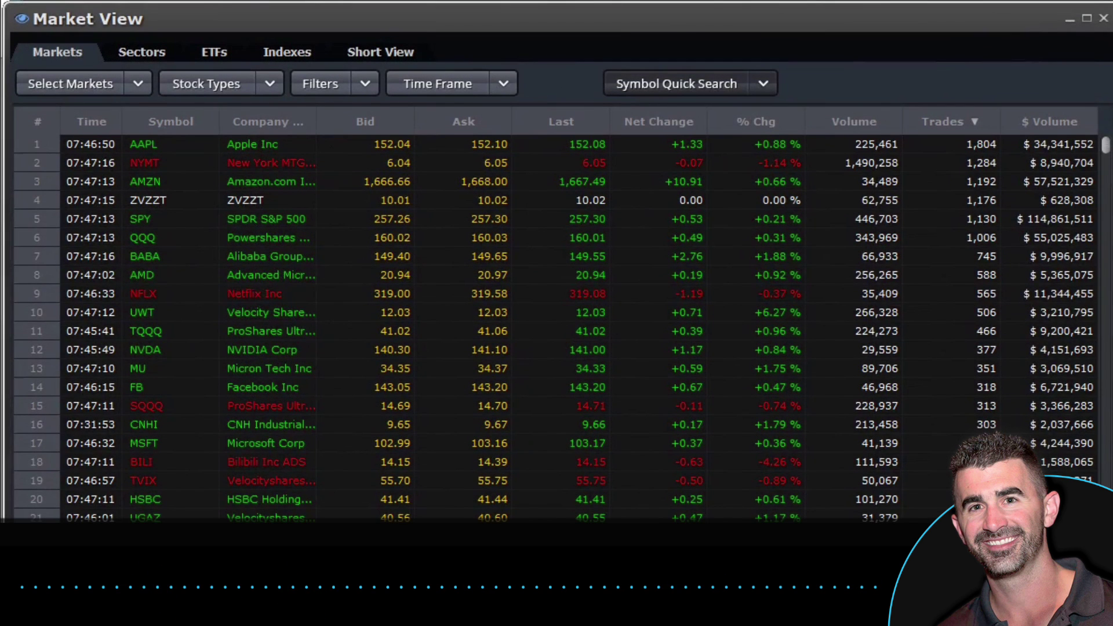
# Browse the AMZN, AAPL and NYMT quote rows, then drag Market View aside.
pyautogui.click(145, 182)
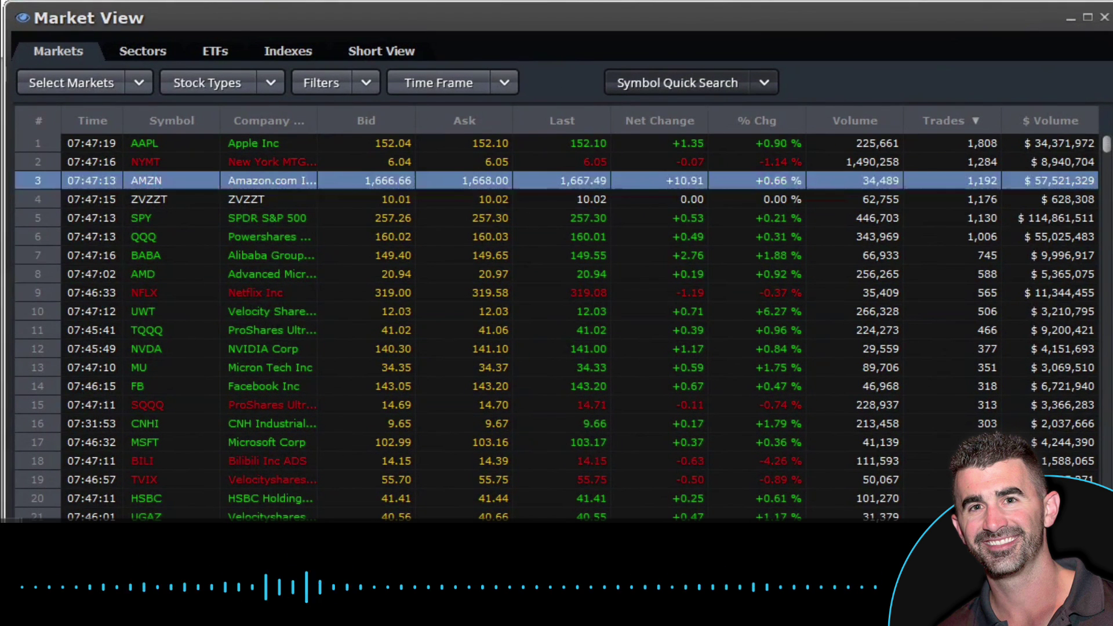
pyautogui.press('Up')
pyautogui.press('Up')
pyautogui.press('Down')
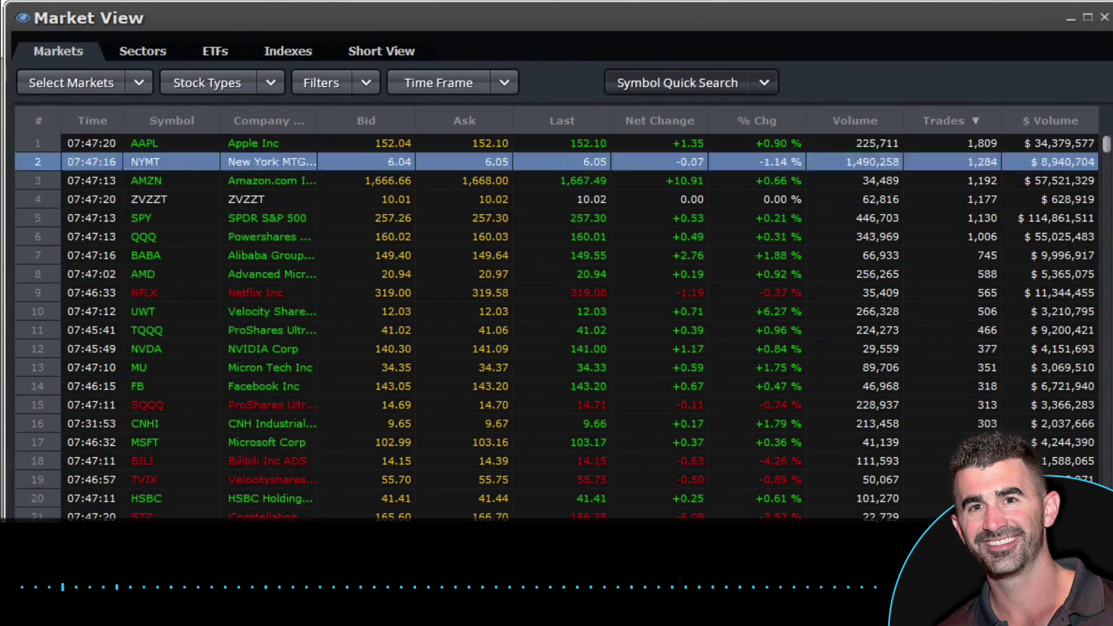
pyautogui.press('Up')
pyautogui.press('Down')
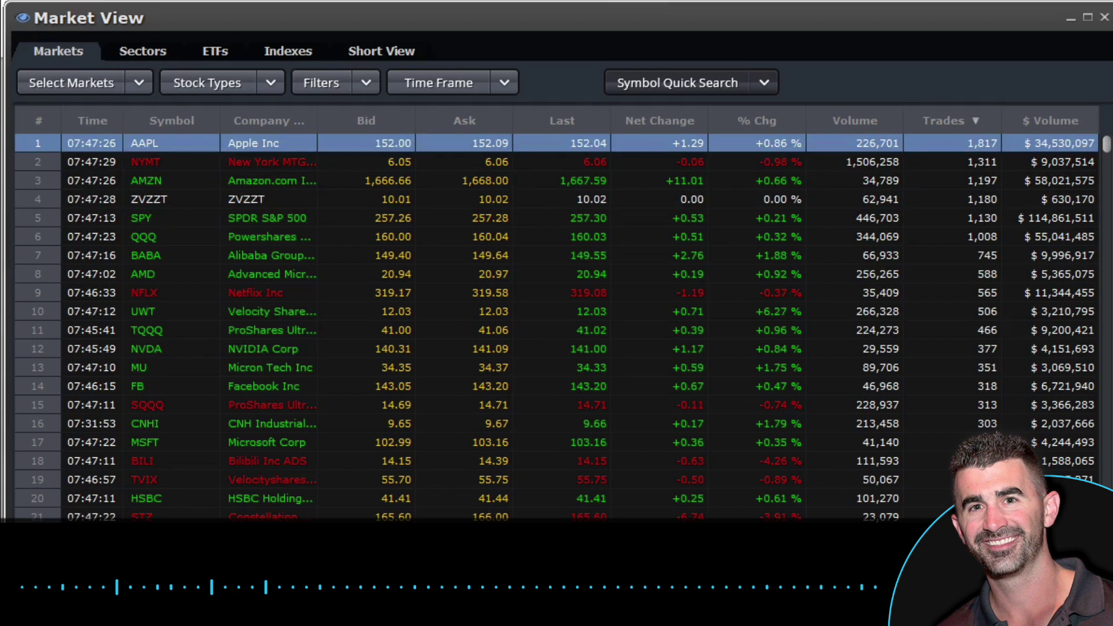
pyautogui.scroll(-4, 556, 325)
pyautogui.scroll(4, 556, 324)
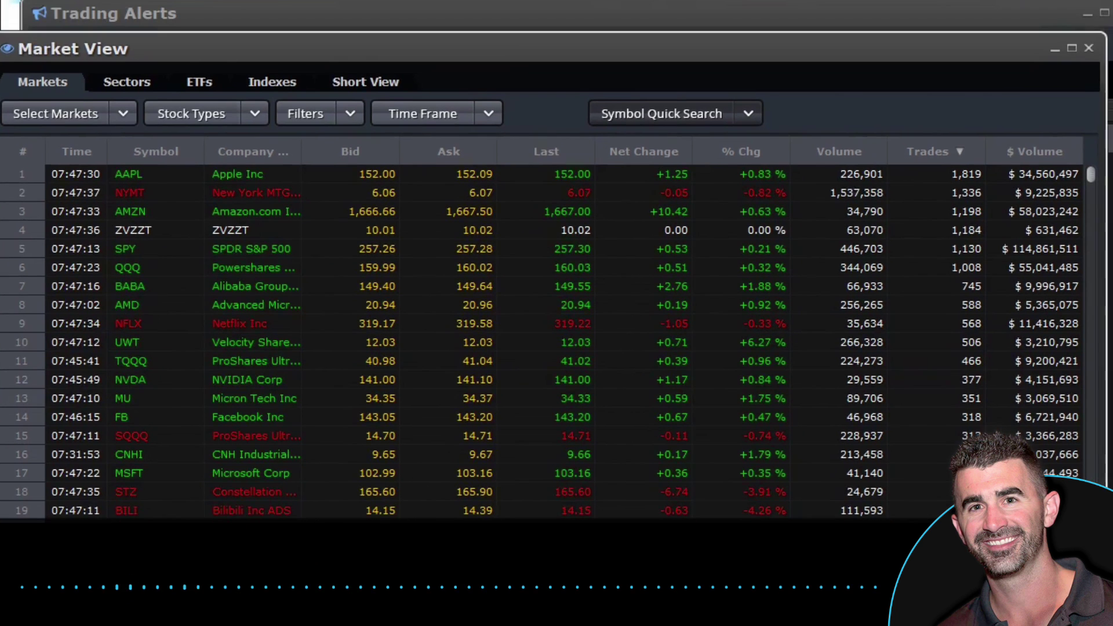
pyautogui.moveTo(858, 48); pyautogui.dragTo(241, 304)
# Close Market View and enter 1000000 as the minimum current $volume filter.
pyautogui.click(471, 303)
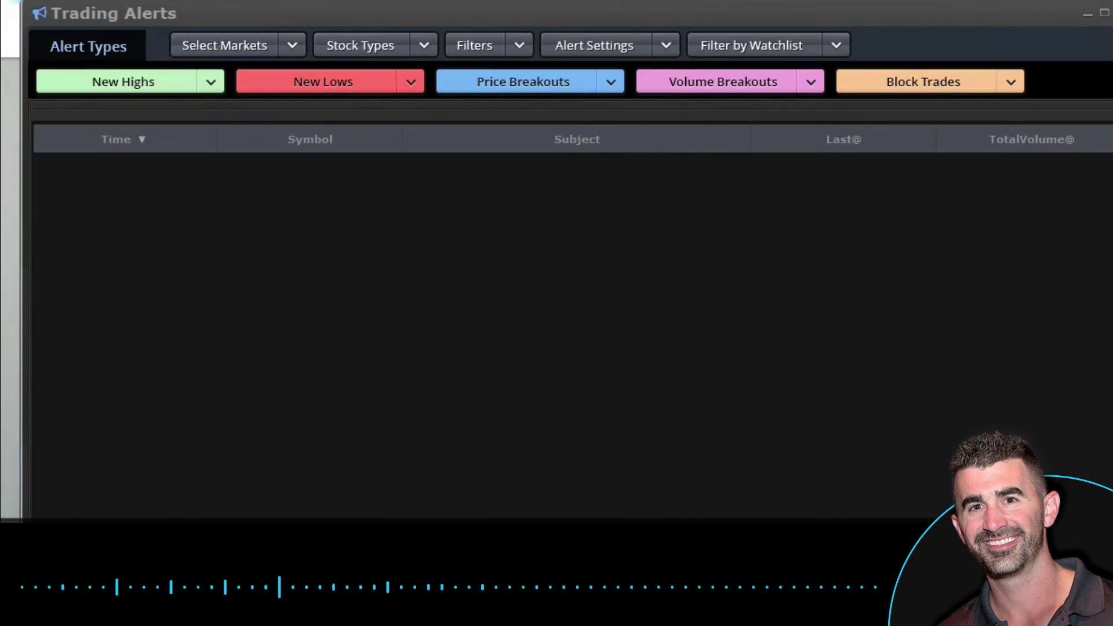
pyautogui.click(519, 45)
pyautogui.click(650, 138)
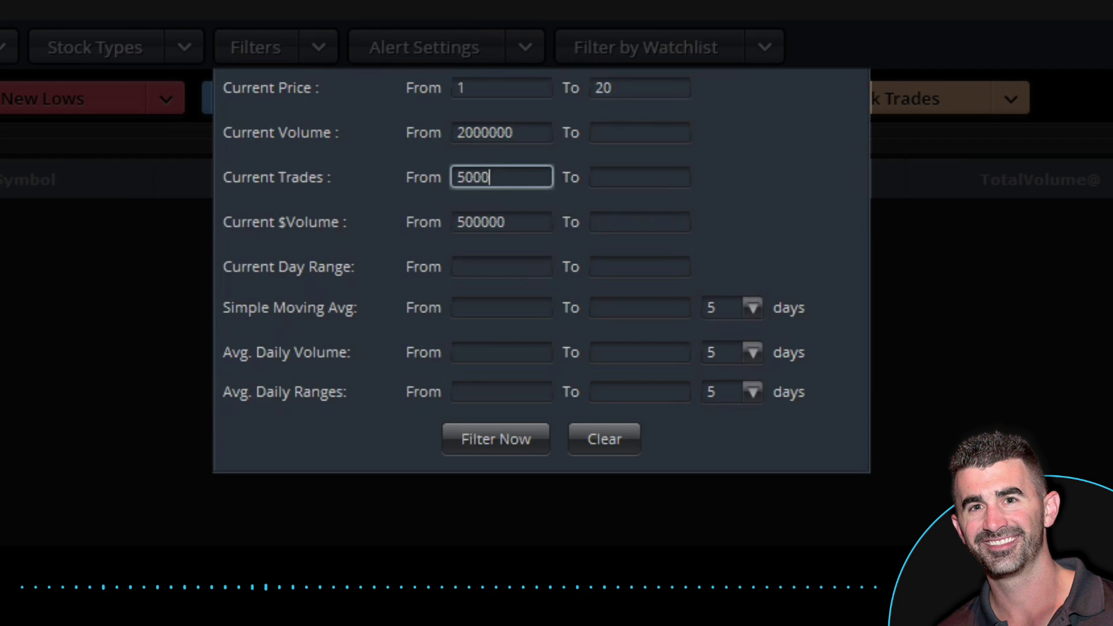
pyautogui.press('Tab')
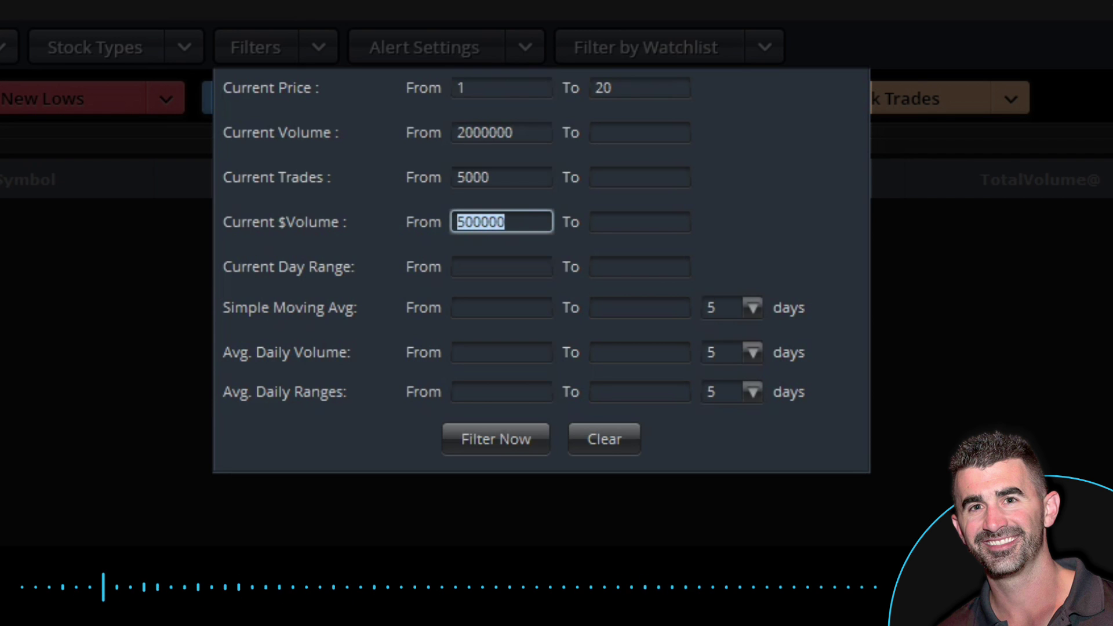
pyautogui.write('100000')
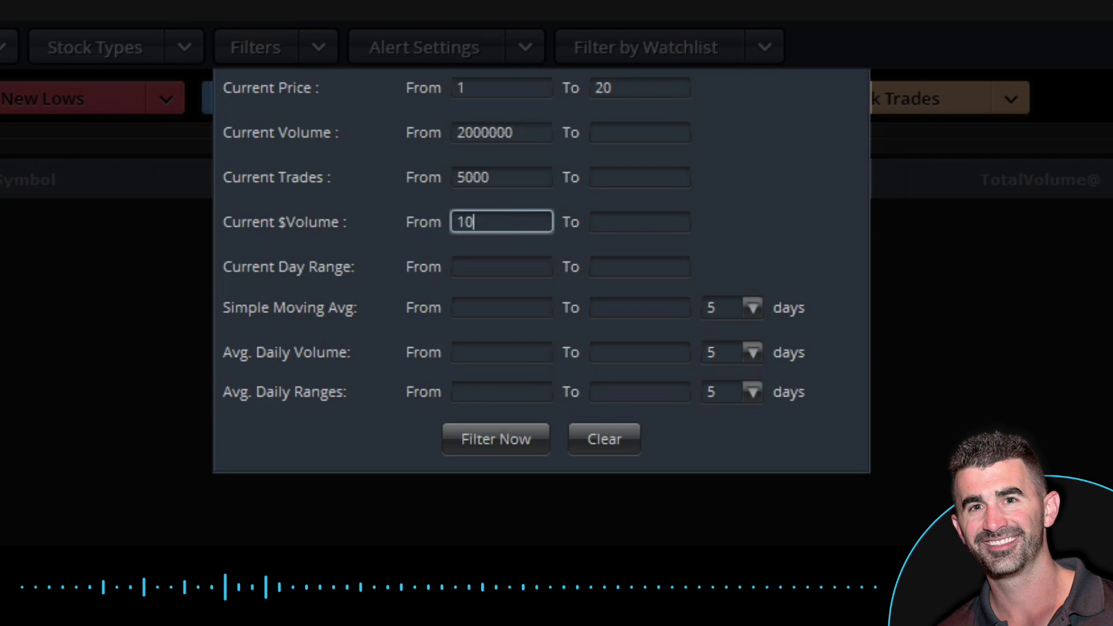
pyautogui.write('0')
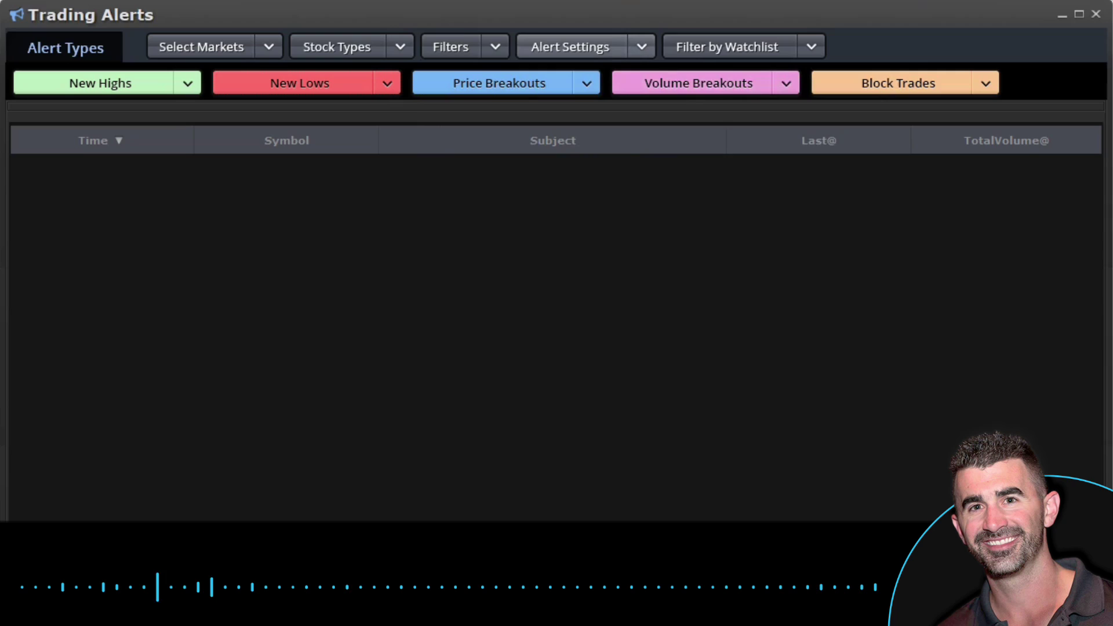
# Switch on Show Recurring HIGHS and Show Recurring LOWS in Alert Settings.
pyautogui.click(626, 46)
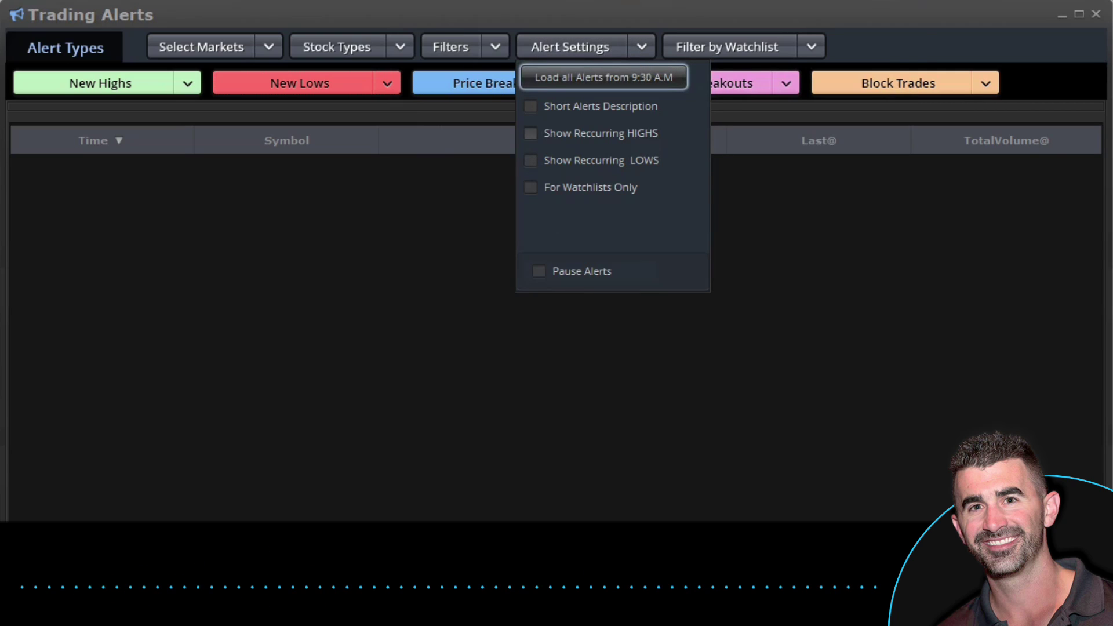
pyautogui.click(530, 134)
pyautogui.click(530, 160)
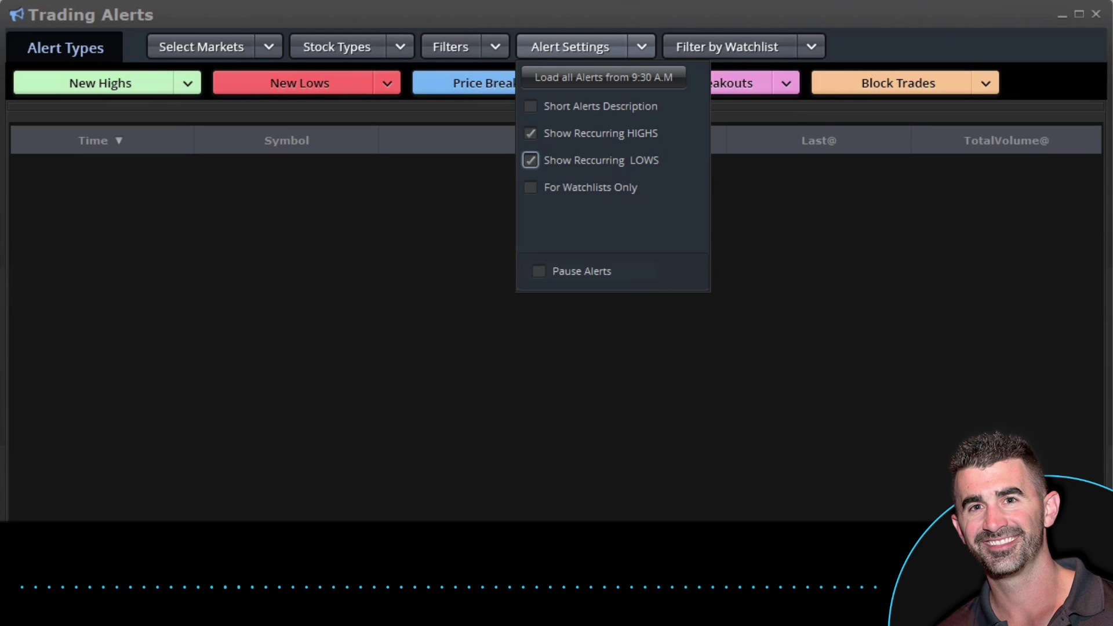
# Enable Day High, 52-week high, Day Low and 52-week low alerts.
pyautogui.click(642, 47)
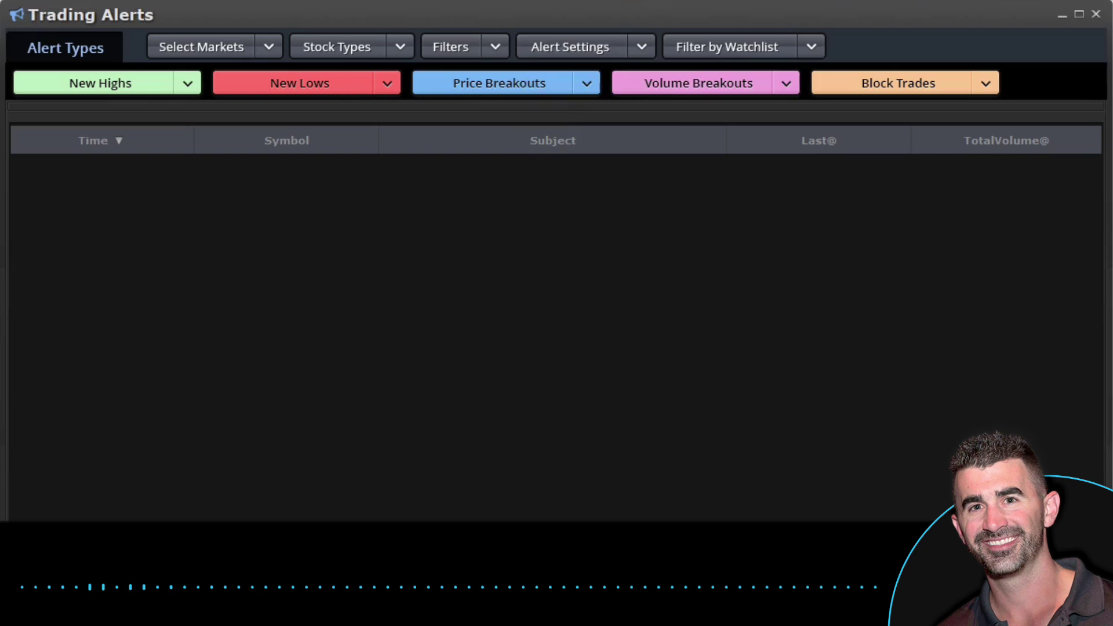
pyautogui.click(187, 83)
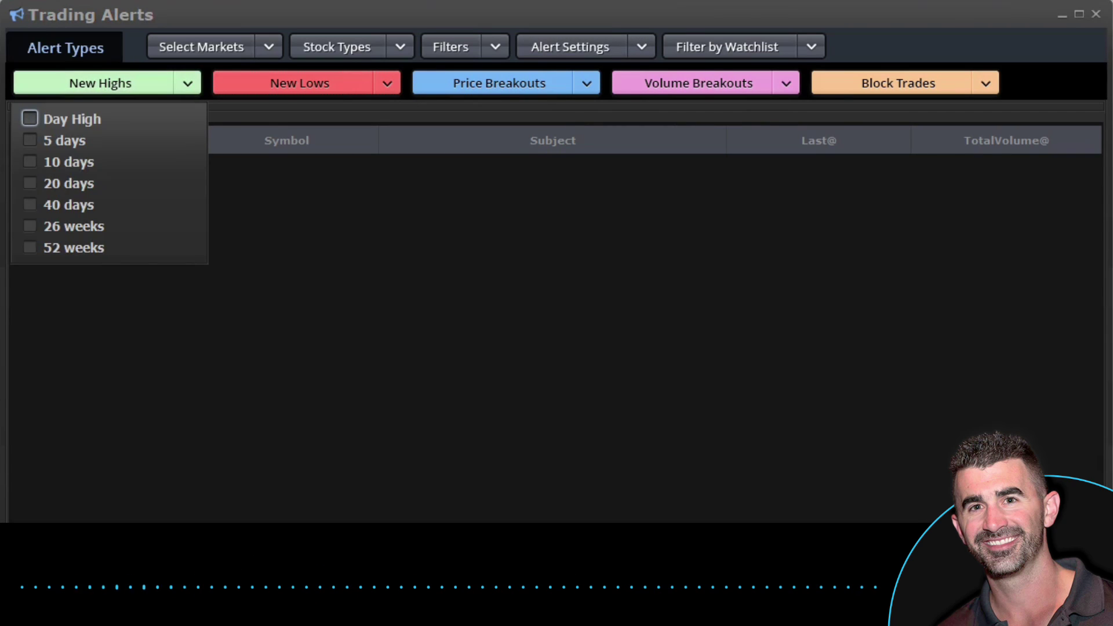
pyautogui.click(29, 118)
pyautogui.click(30, 248)
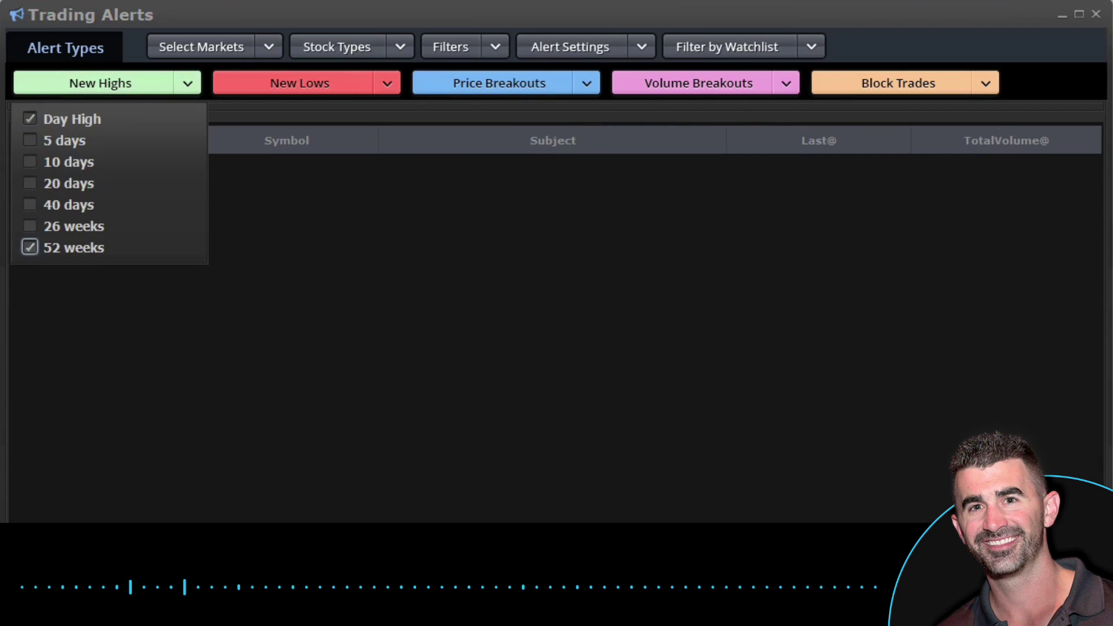
pyautogui.click(386, 84)
pyautogui.click(230, 121)
pyautogui.click(230, 249)
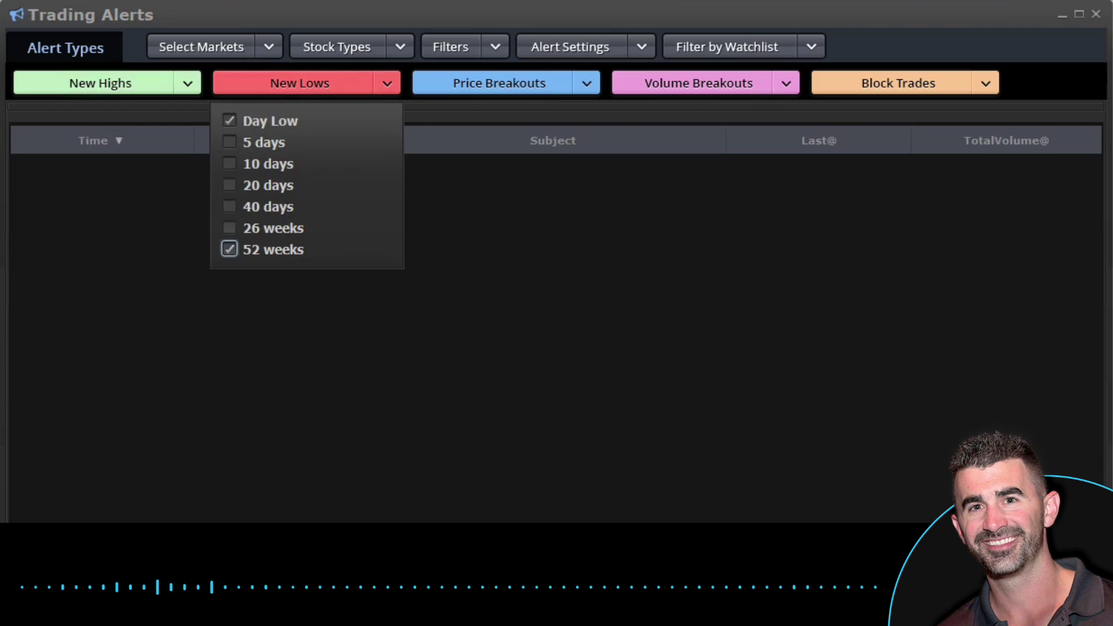
# Set price breakout alerts to 15 days only.
pyautogui.click(587, 84)
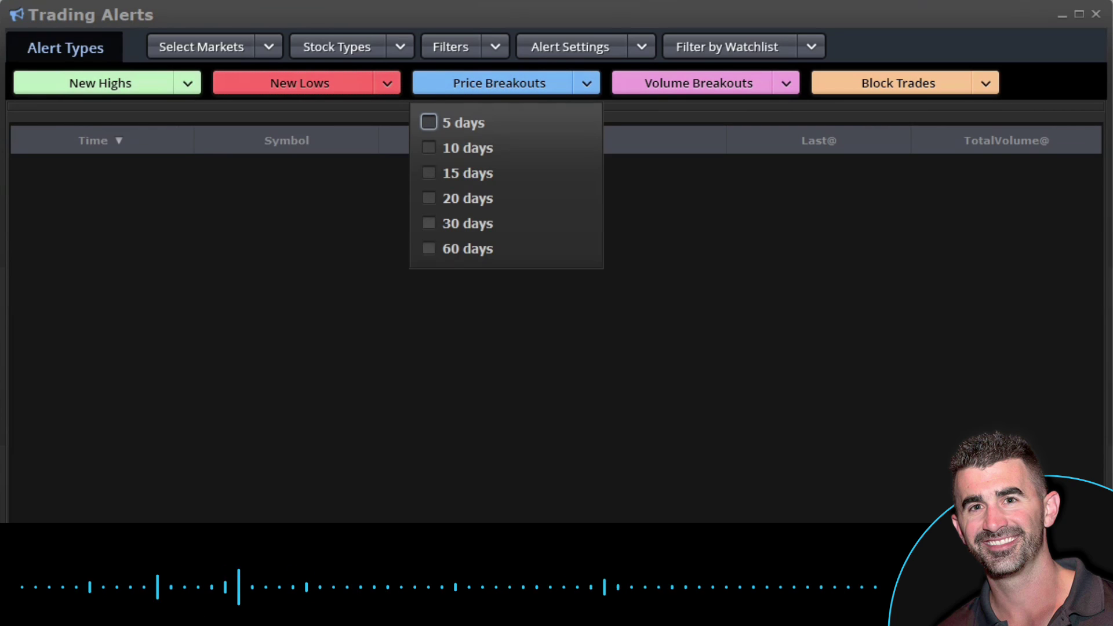
pyautogui.click(429, 248)
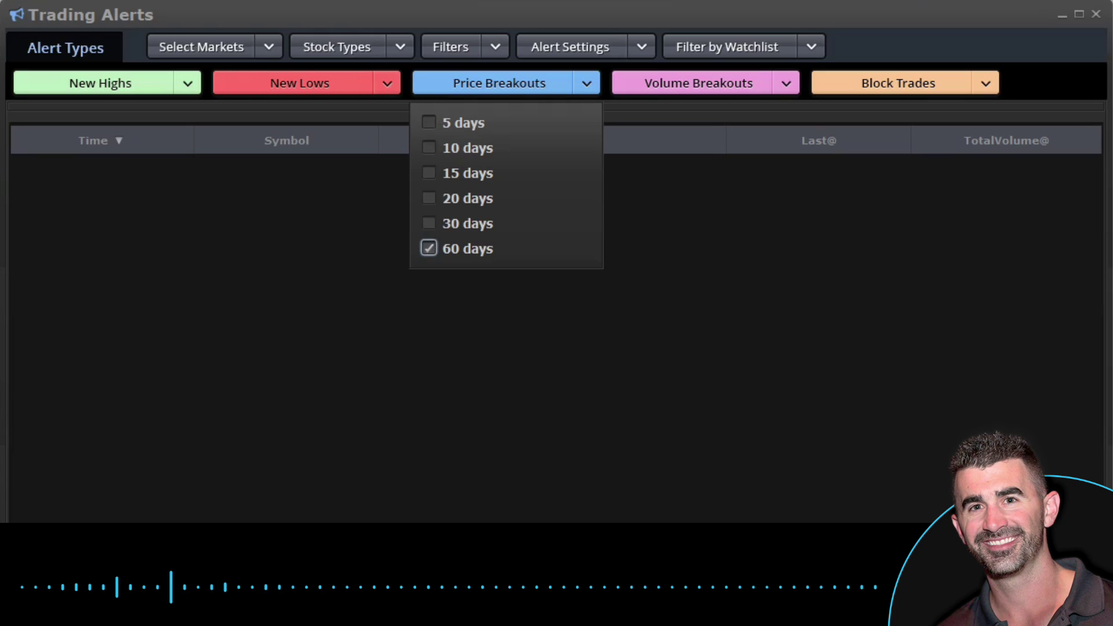
pyautogui.click(429, 248)
pyautogui.click(429, 173)
pyautogui.click(429, 248)
pyautogui.click(429, 172)
pyautogui.click(429, 248)
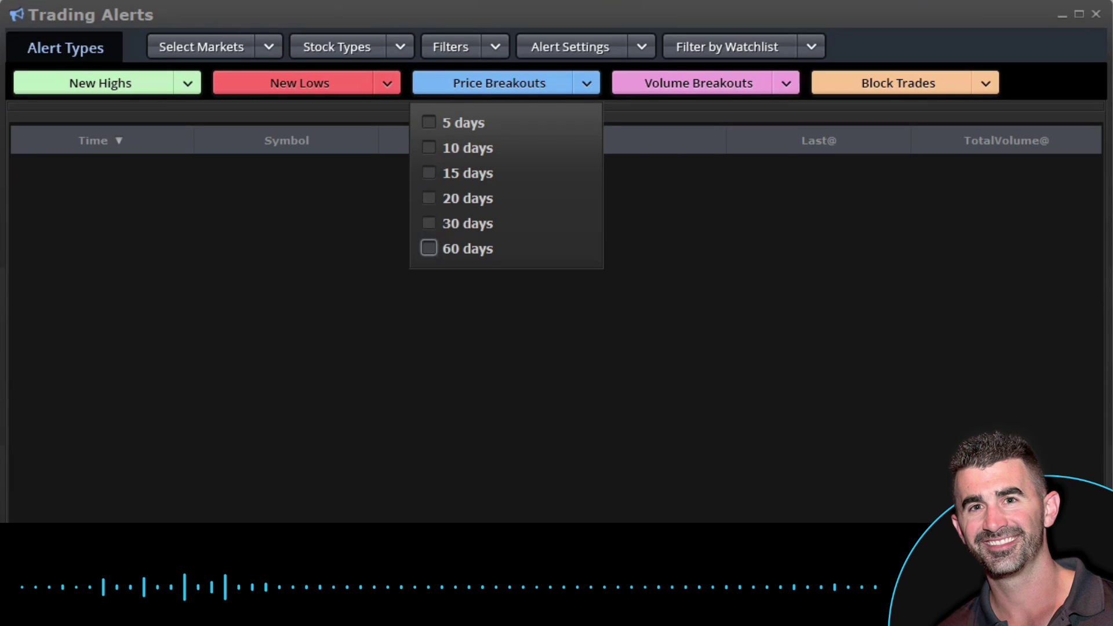
pyautogui.click(429, 198)
pyautogui.click(429, 173)
pyautogui.click(428, 197)
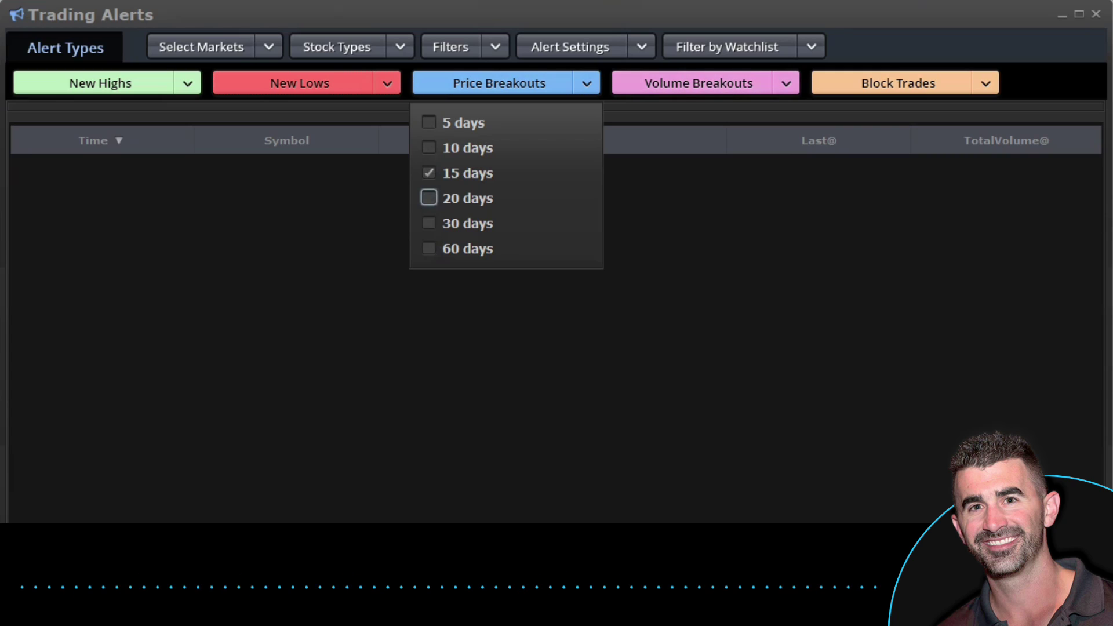
# Enable 15-day volume breakouts and Block trades alerts.
pyautogui.click(786, 82)
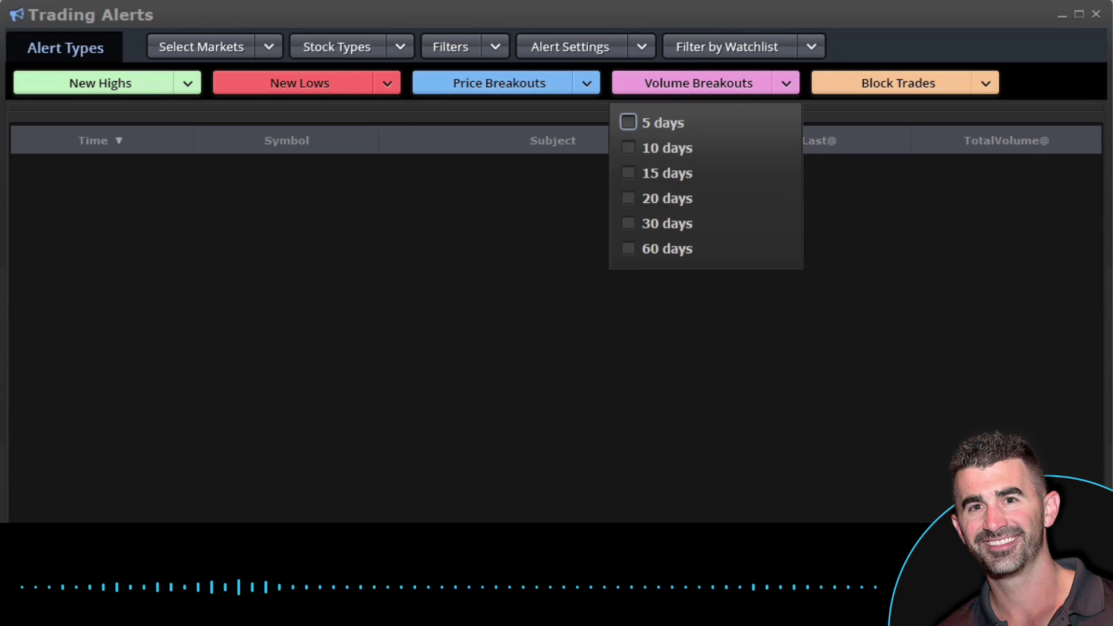
pyautogui.click(628, 198)
pyautogui.click(586, 83)
pyautogui.click(786, 83)
pyautogui.click(629, 198)
pyautogui.click(628, 172)
pyautogui.click(985, 83)
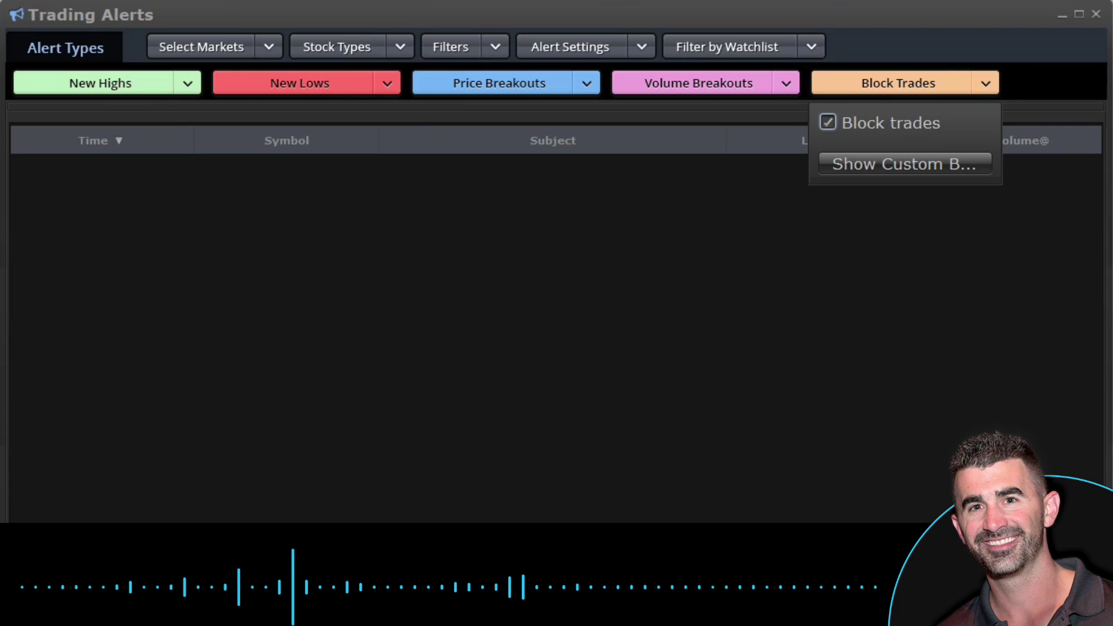
pyautogui.press('Escape')
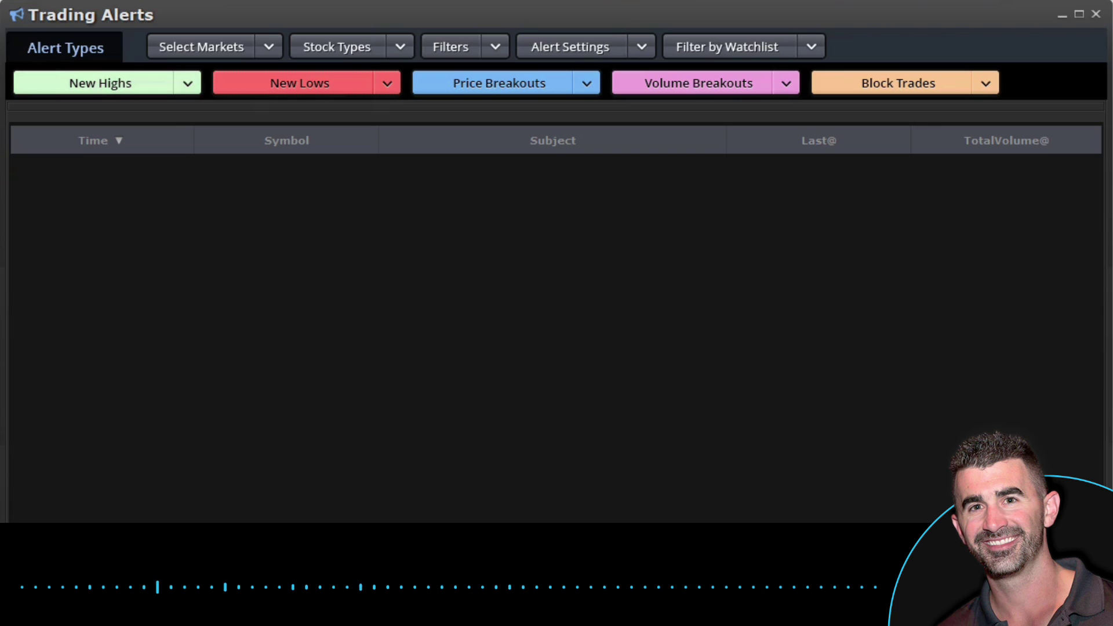
pyautogui.click(388, 84)
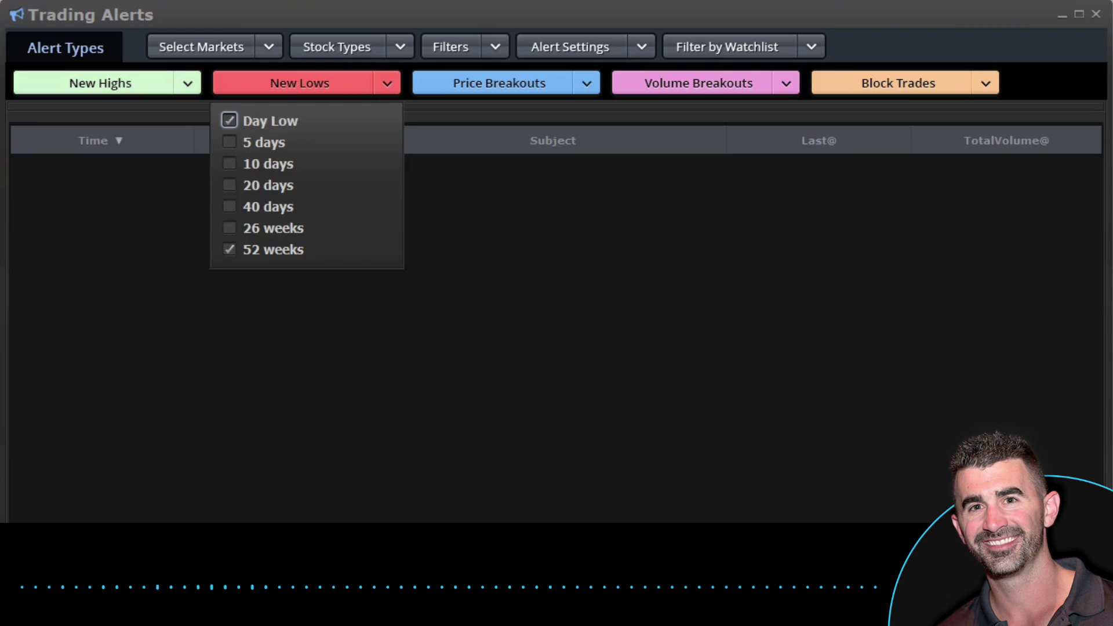
pyautogui.click(188, 84)
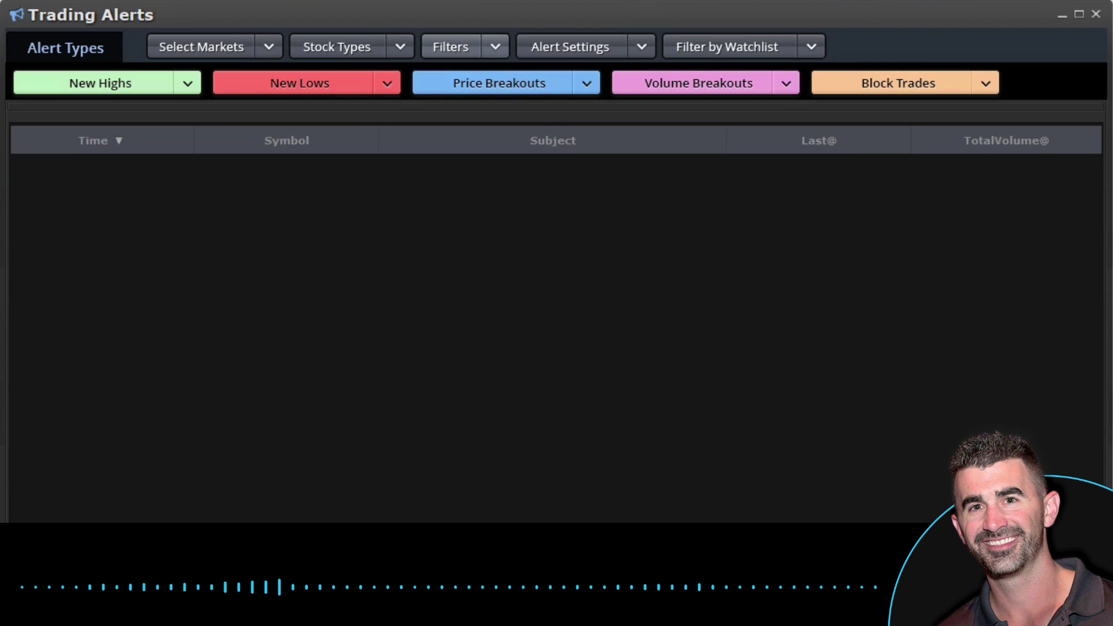
# Enter .30 as the minimum current day range filter.
pyautogui.click(495, 47)
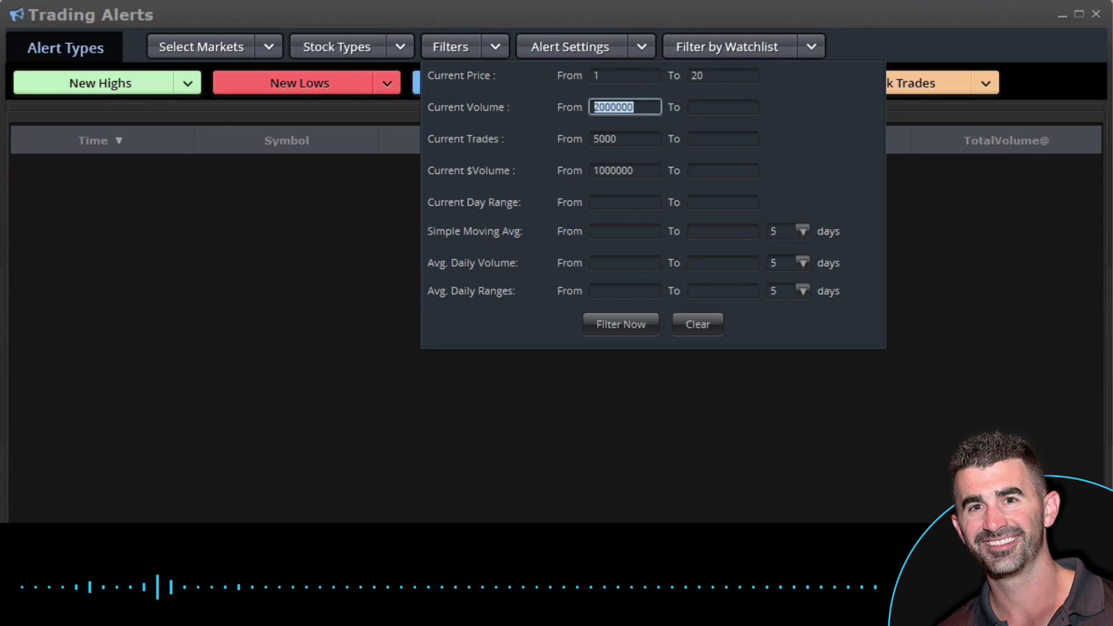
pyautogui.click(605, 107)
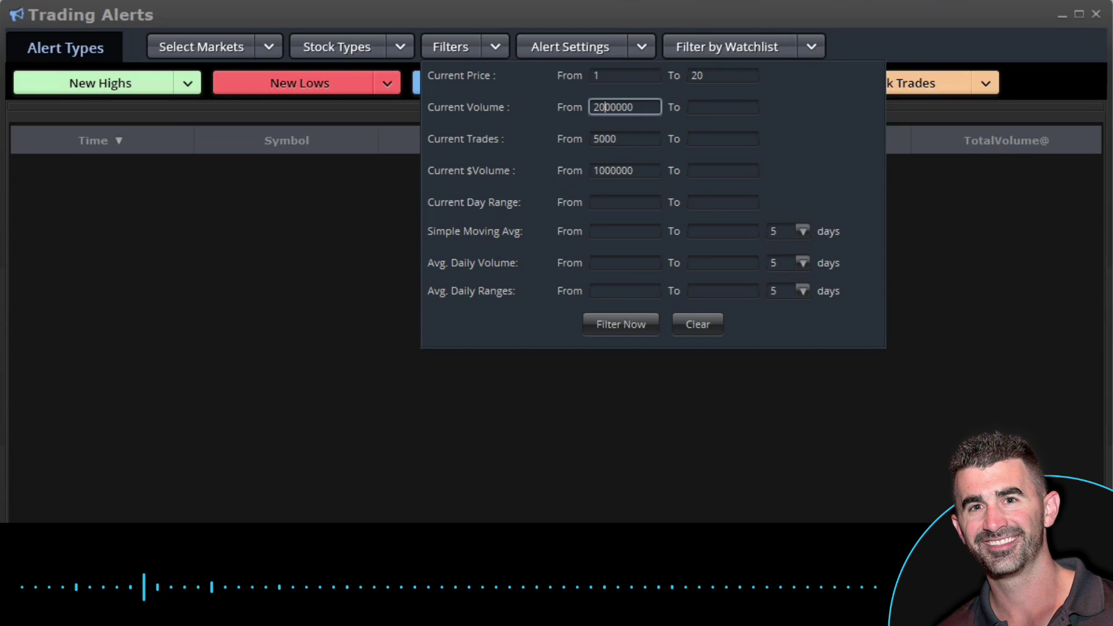
pyautogui.click(625, 203)
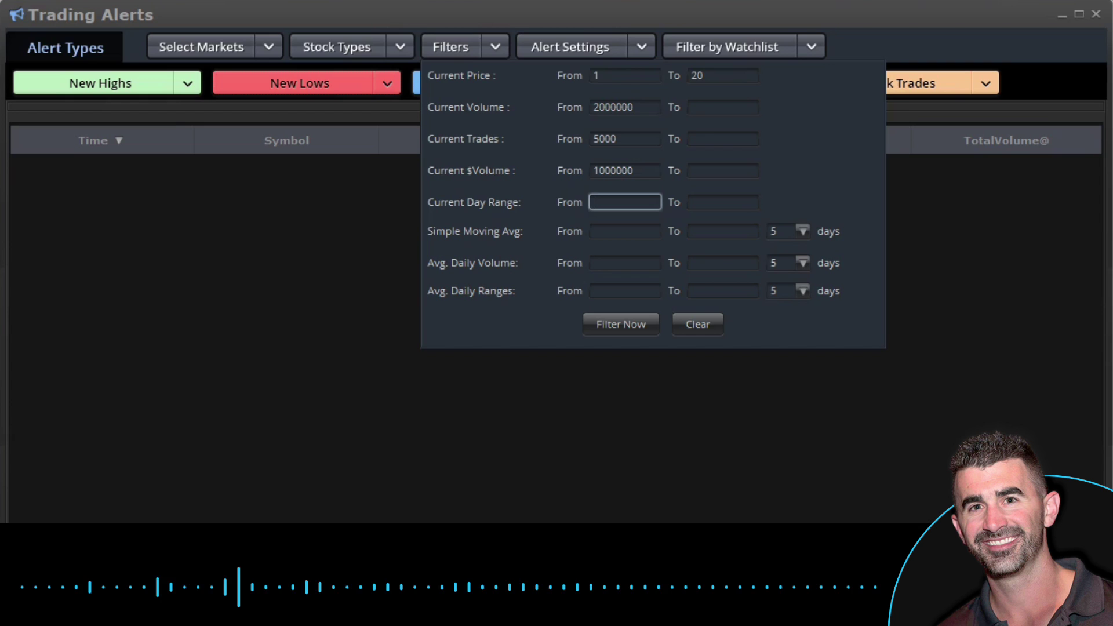
pyautogui.write('.30')
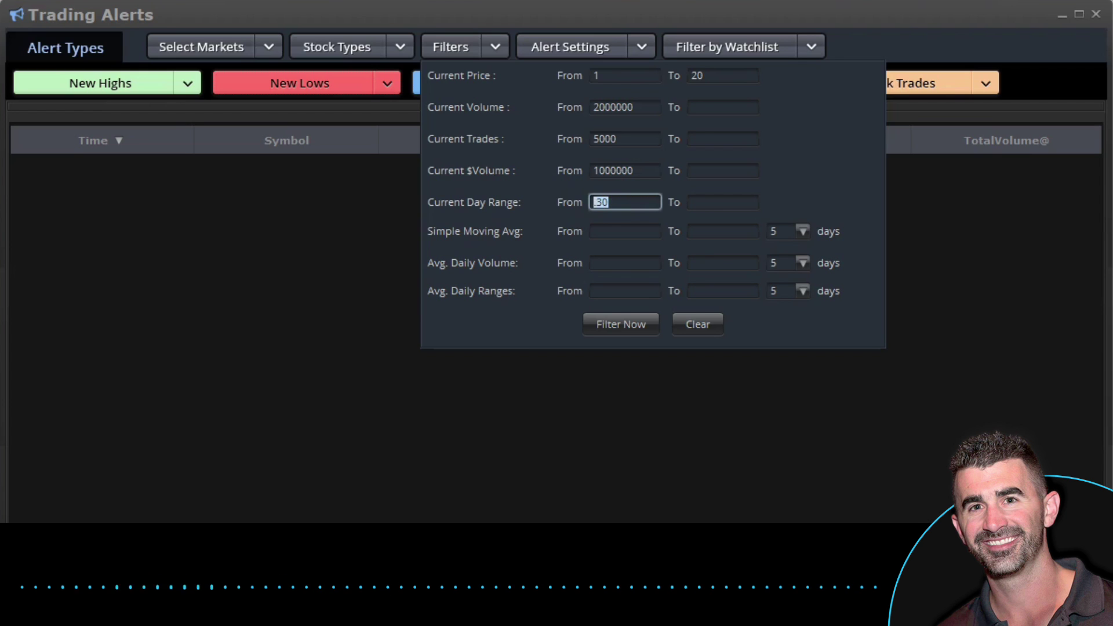
pyautogui.hotkey('ctrl', 'a')
# Re-enter the current price range as 1 to 50 and retype the minimum day range.
pyautogui.click(625, 76)
pyautogui.write('00')
pyautogui.press('Tab')
pyautogui.write('200')
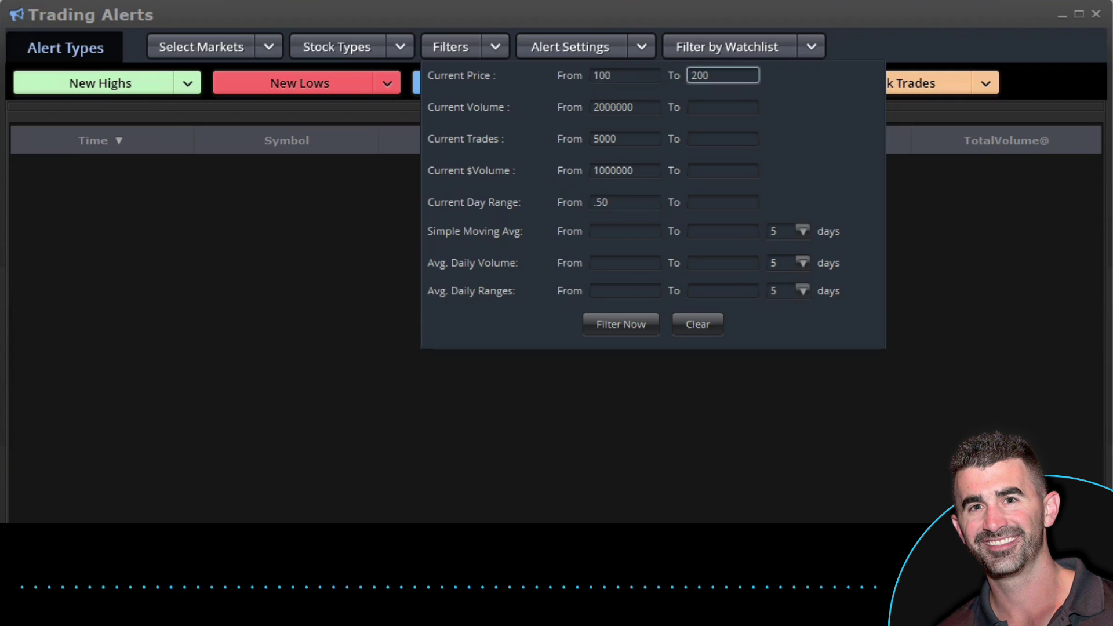
pyautogui.click(625, 202)
pyautogui.write('3')
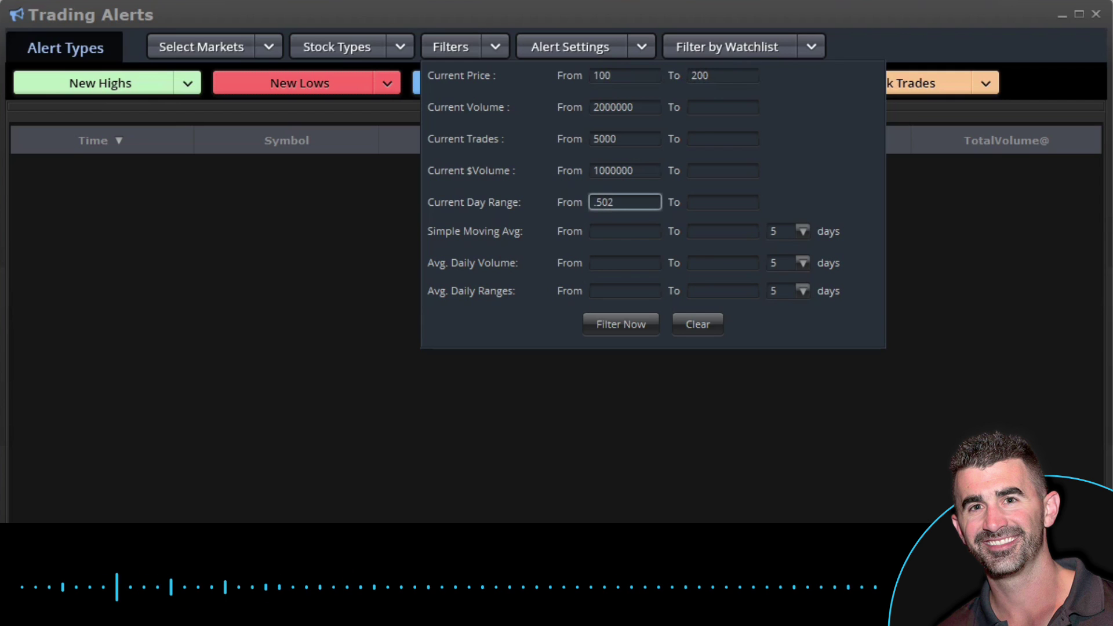
pyautogui.doubleClick(604, 203)
pyautogui.write('3')
pyautogui.doubleClick(625, 76)
pyautogui.write('1')
pyautogui.press('Tab')
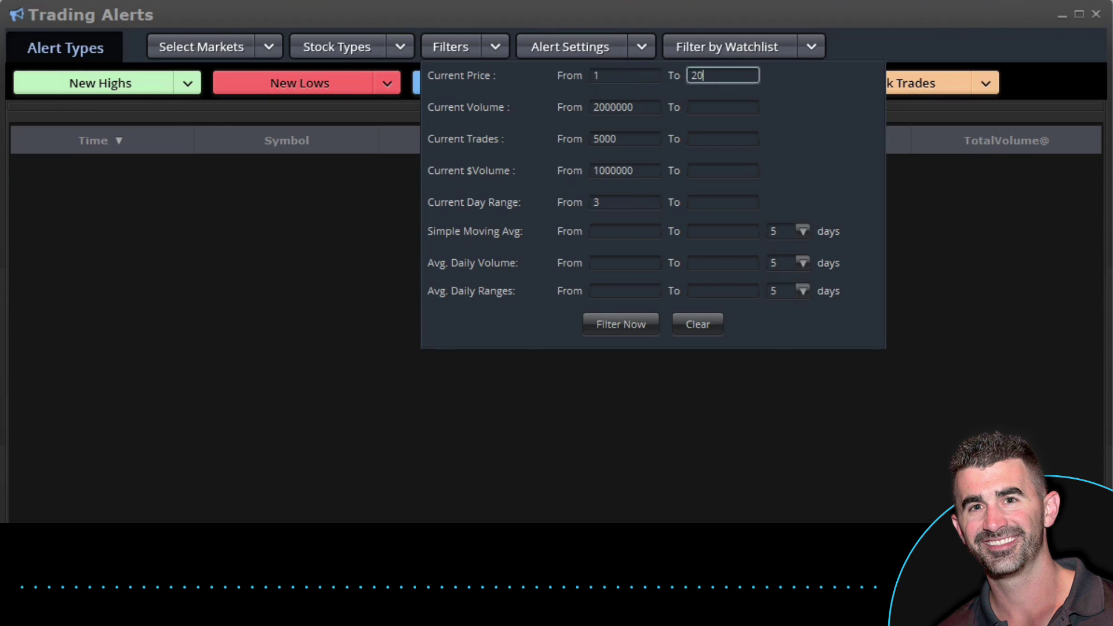
pyautogui.hotkey('shift', 'Home')
pyautogui.write('50')
# Restore the minimum price to 1 and set the minimum day range to .30.
pyautogui.doubleClick(612, 203)
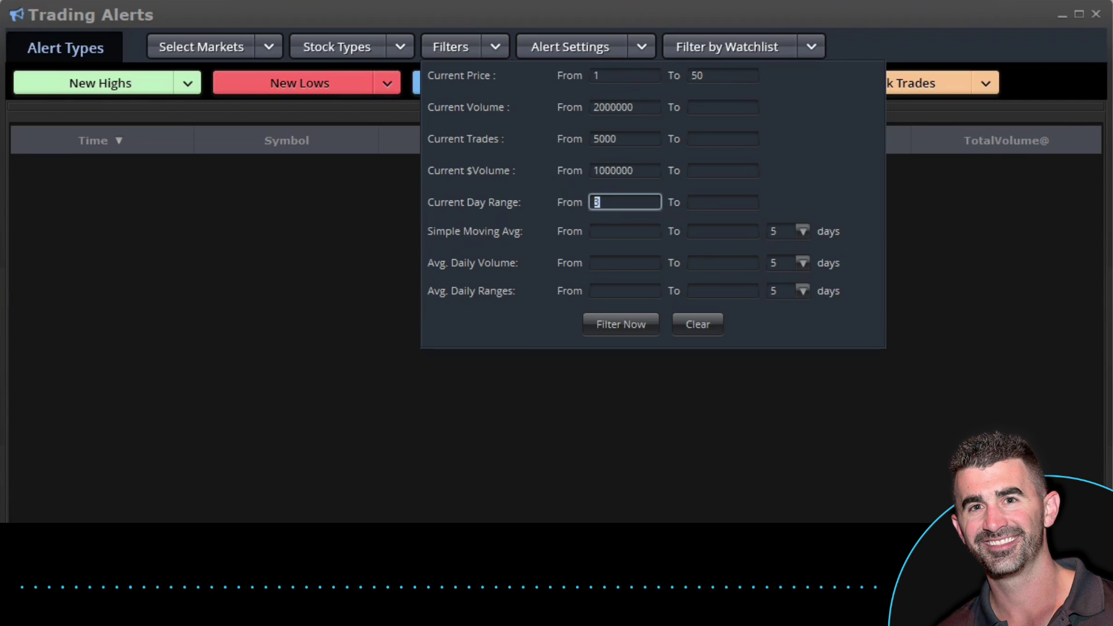
pyautogui.doubleClick(612, 76)
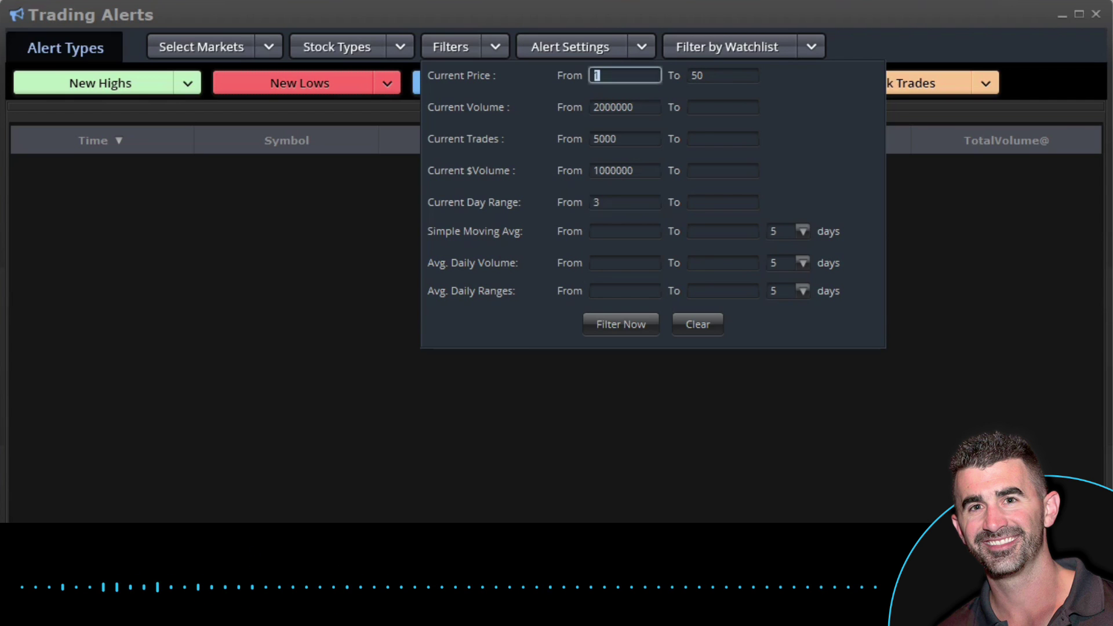
pyautogui.doubleClick(697, 75)
pyautogui.doubleClick(599, 75)
pyautogui.write('20')
pyautogui.doubleClick(697, 75)
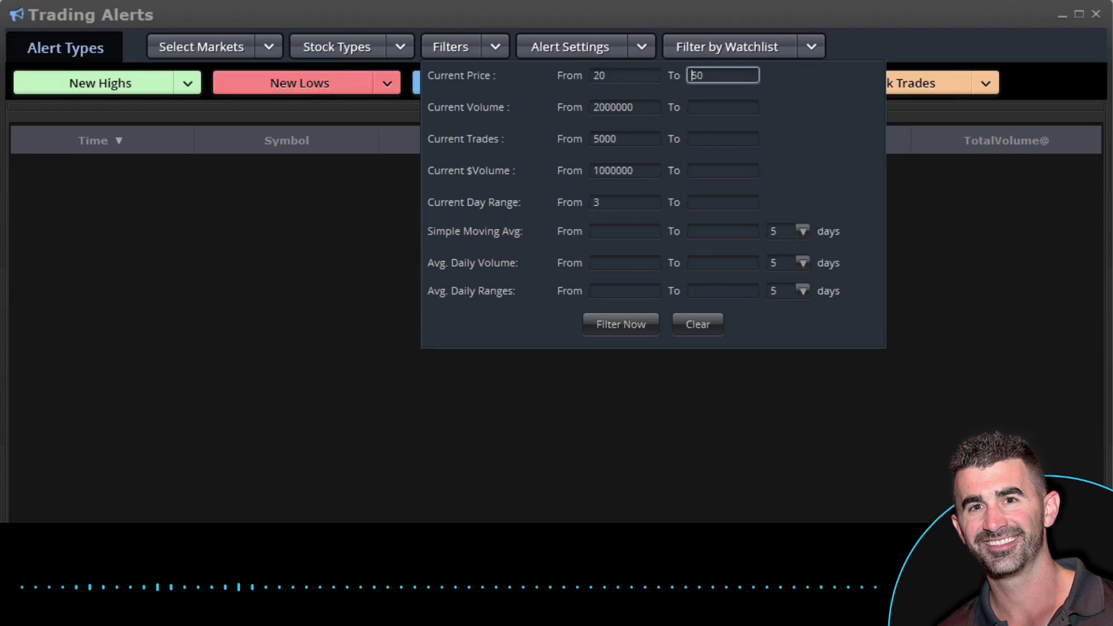
pyautogui.doubleClick(600, 75)
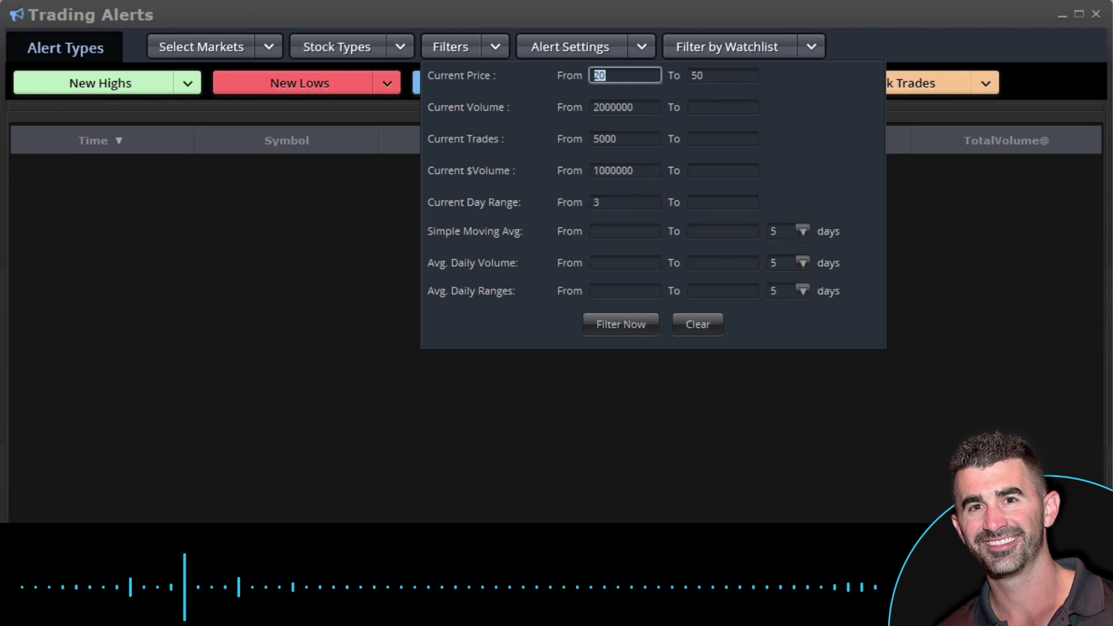
pyautogui.write('1')
pyautogui.press('Tab')
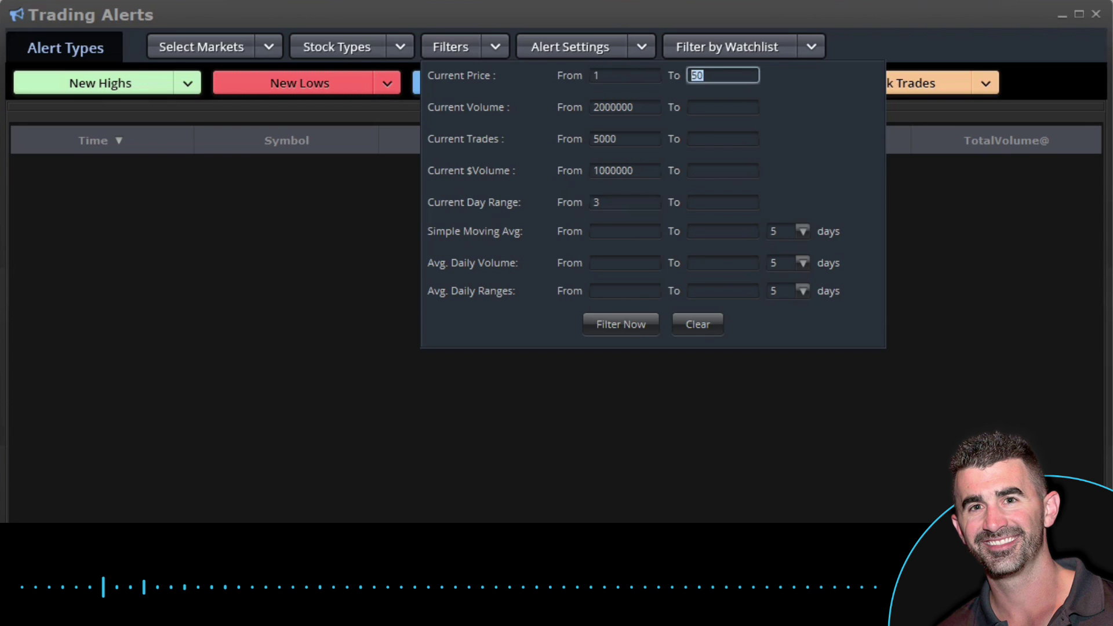
pyautogui.doubleClick(597, 202)
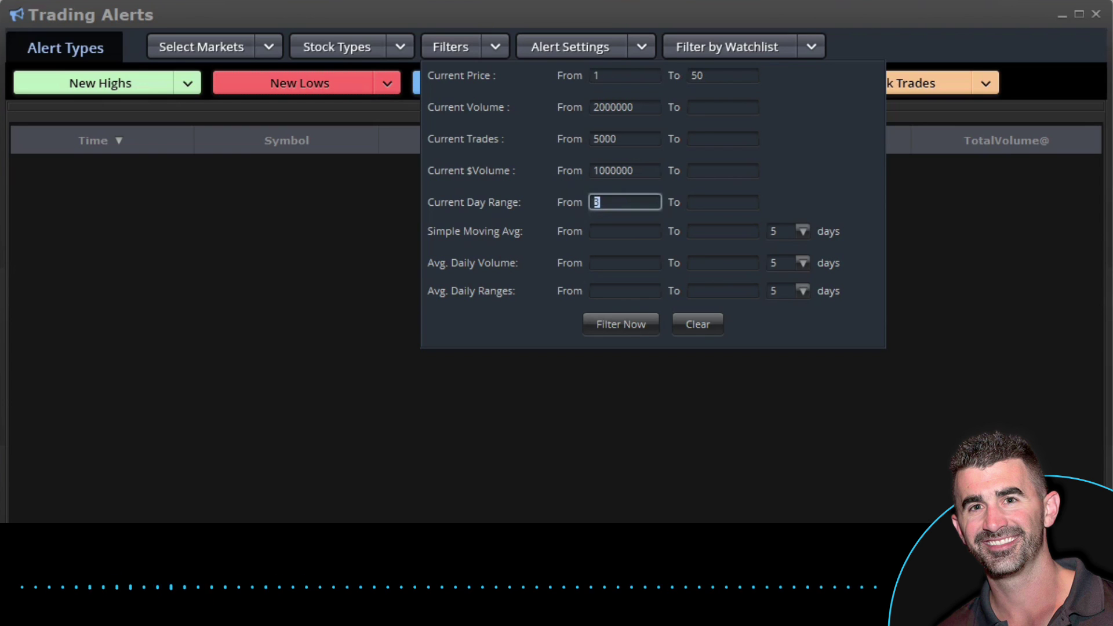
pyautogui.write('.30')
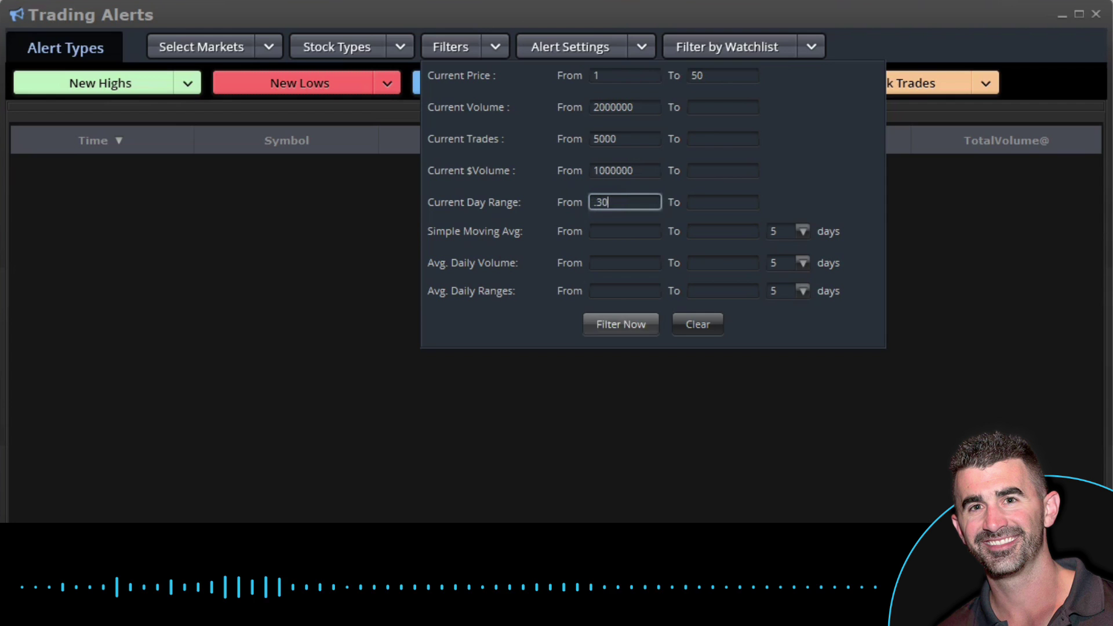
# Apply the revised filters (price 1 to 50, minimum day range .30) and close Trading Alerts.
pyautogui.click(621, 324)
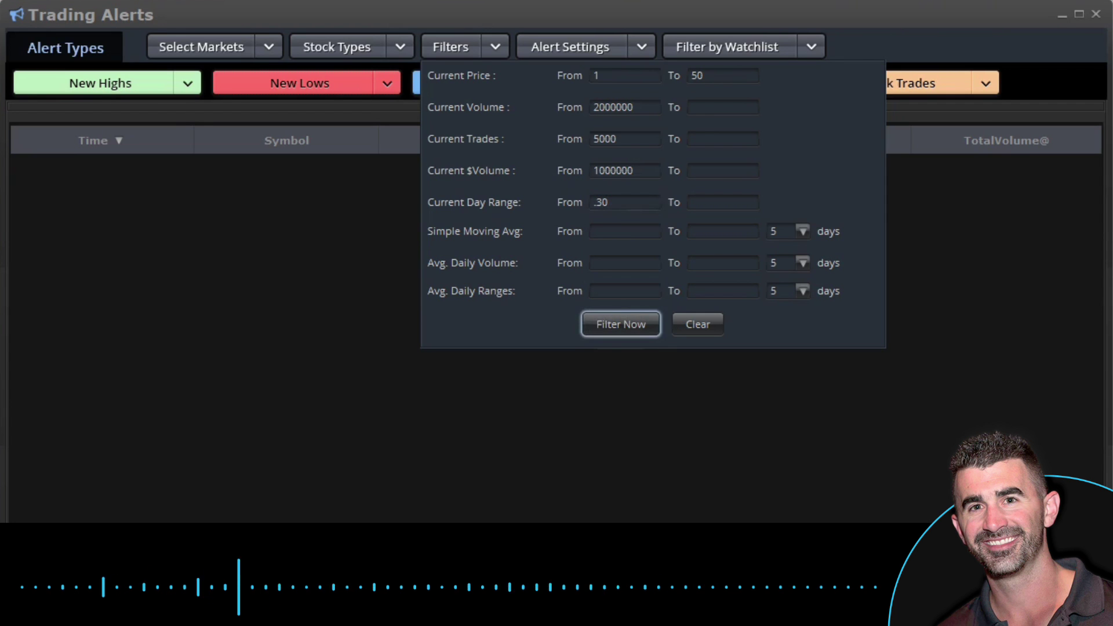